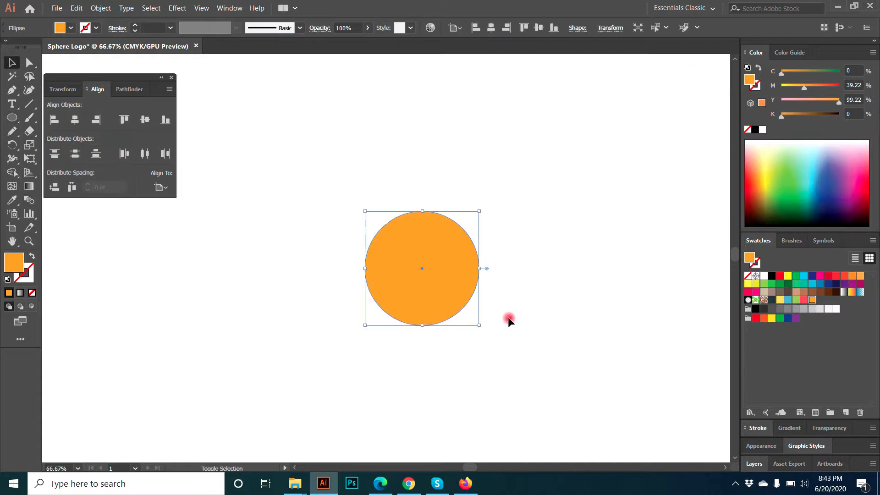
Swap the orange circle's fill and stroke so it becomes an outline, and set the stroke weight to 20 pt.
key("shift+x")
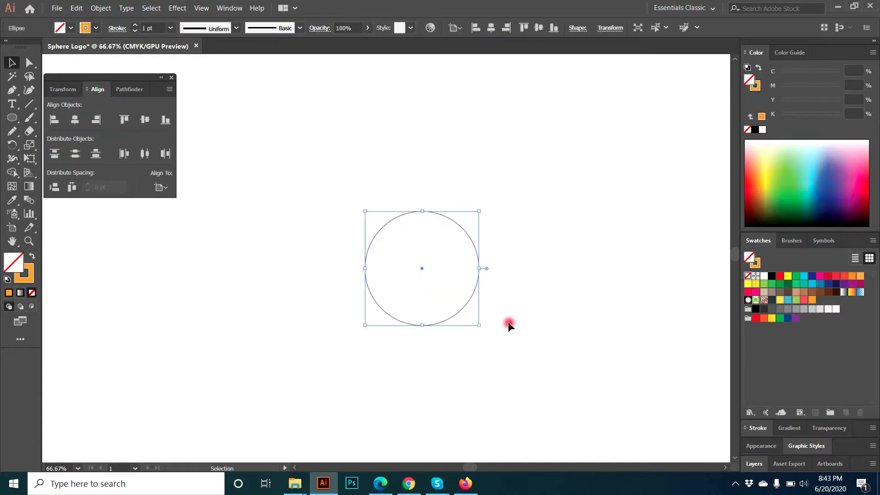
left_click(758, 428)
left_click(783, 261)
left_click(783, 260)
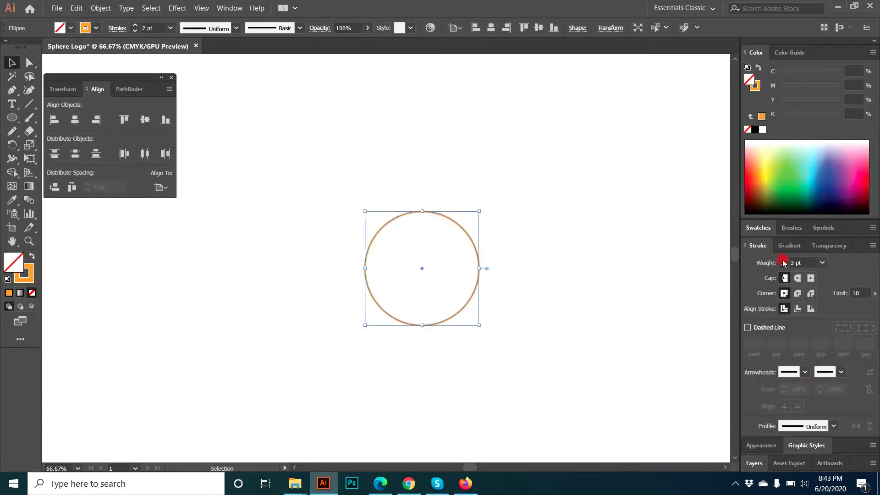
left_click(783, 260)
left_click(783, 260)
left_click(783, 260)
left_click(783, 261)
left_click(783, 260)
left_click(784, 260)
left_click(783, 260)
left_click(783, 260)
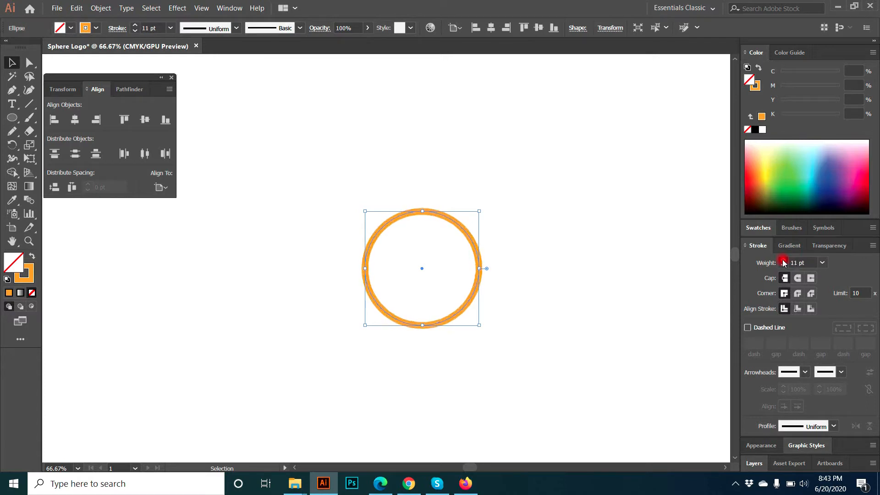
left_click(783, 260)
left_click(783, 260)
left_click(784, 261)
left_click(783, 260)
left_click(783, 261)
left_click(784, 261)
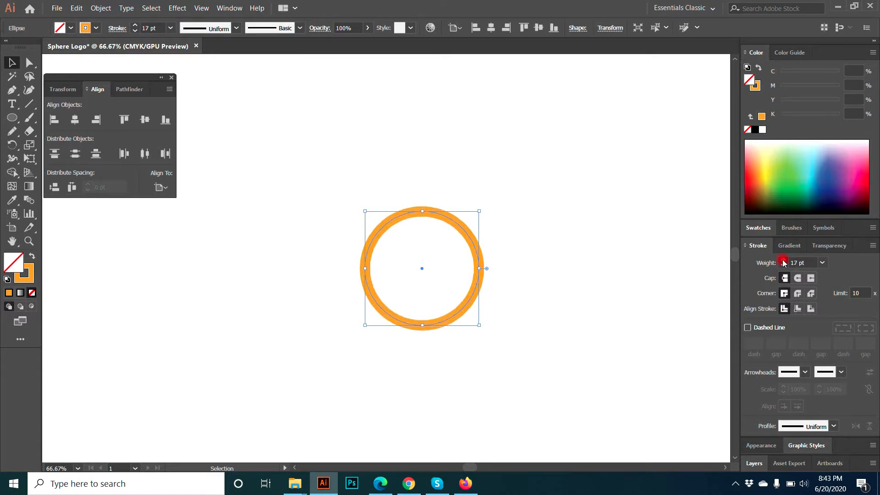
left_click(783, 260)
left_click(783, 260)
left_click(783, 261)
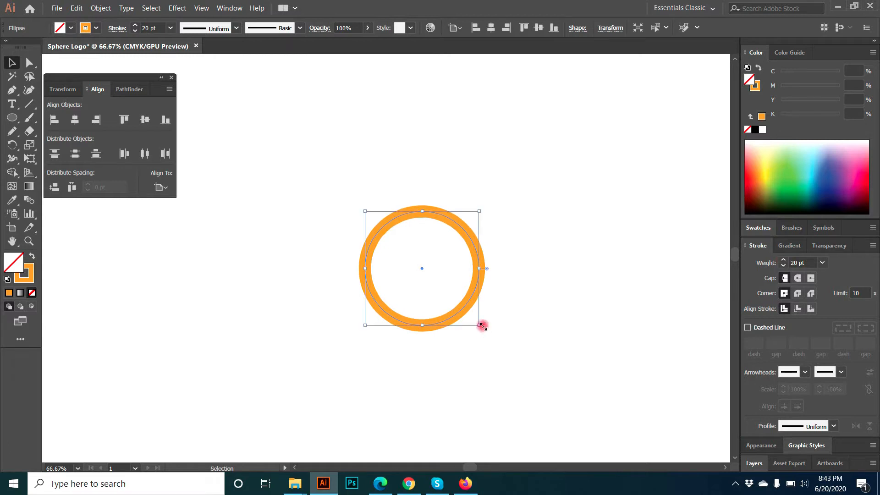
Create a smaller concentric copy of the ring inside the original and set its stroke weight to 15 pt.
left_click_drag(481, 326, 463, 310)
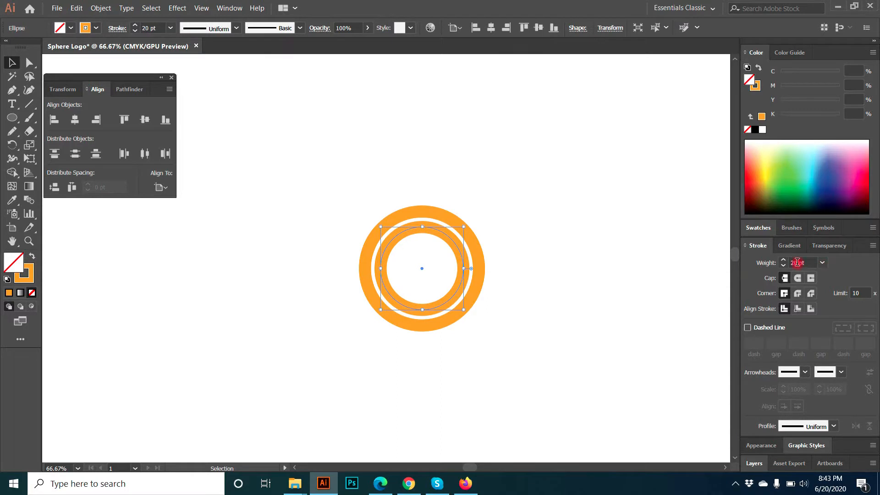
scroll(798, 262, "down", 8)
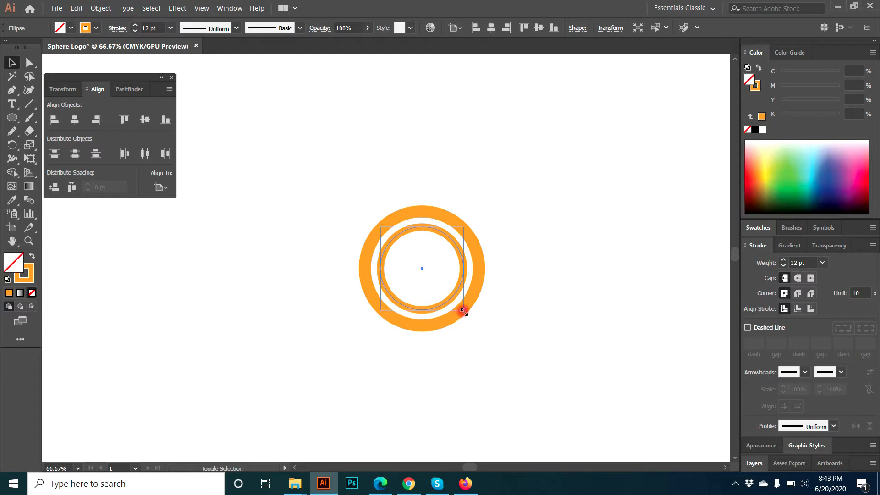
left_click_drag(464, 311, 459, 306)
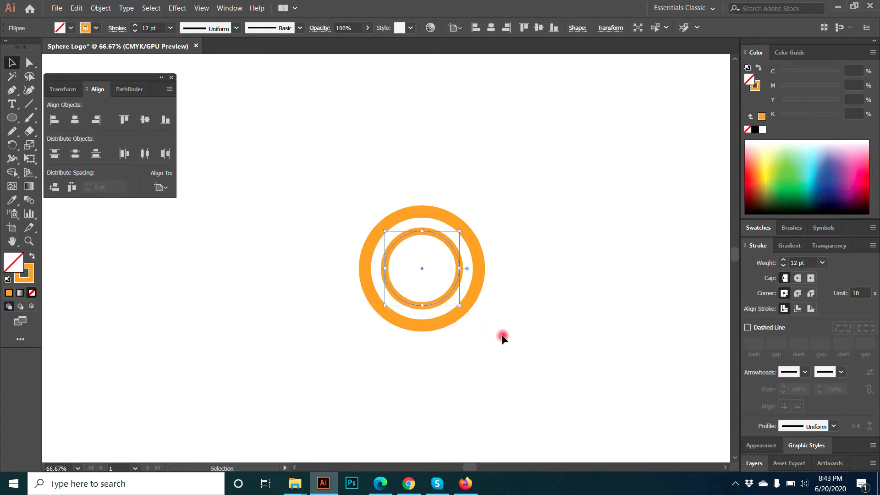
scroll(793, 264, "up", 3)
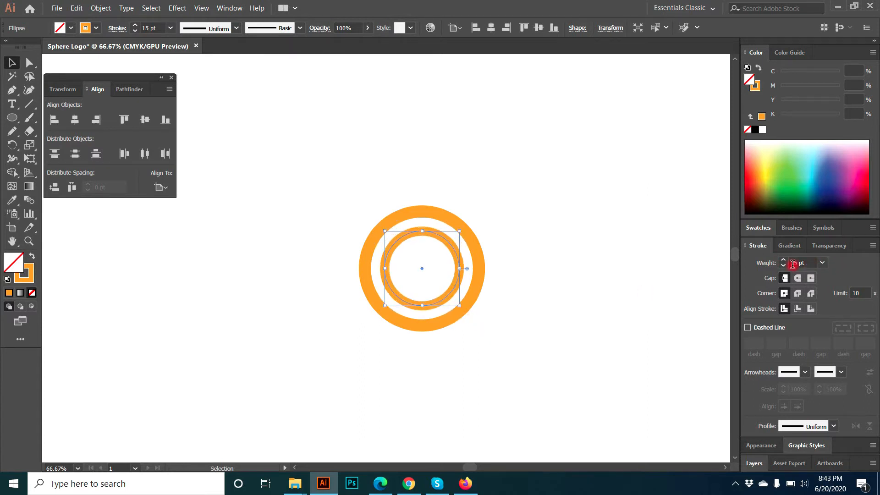
Colour the inner ring's stroke with the blue swatch, leaving its fill at none.
left_click(760, 228)
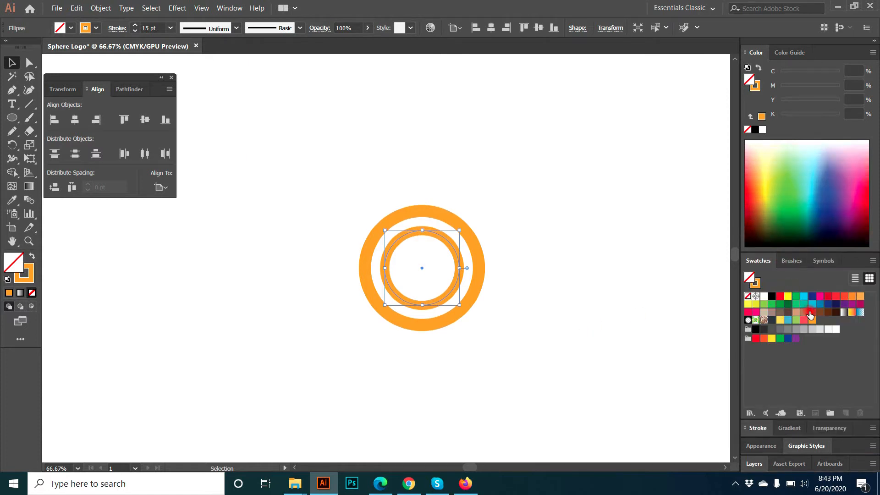
left_click(781, 321)
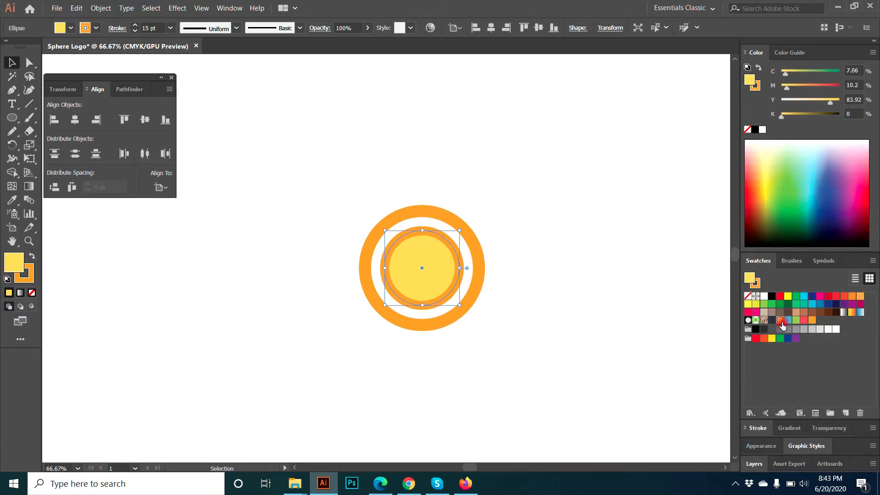
left_click(32, 293)
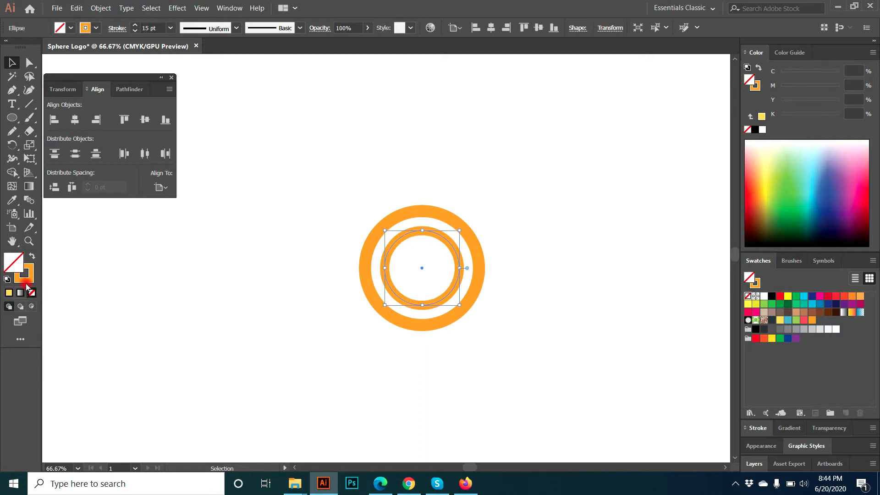
left_click(29, 279)
left_click(774, 322)
Colour the outer ring's stroke with the light green swatch.
left_click(479, 298)
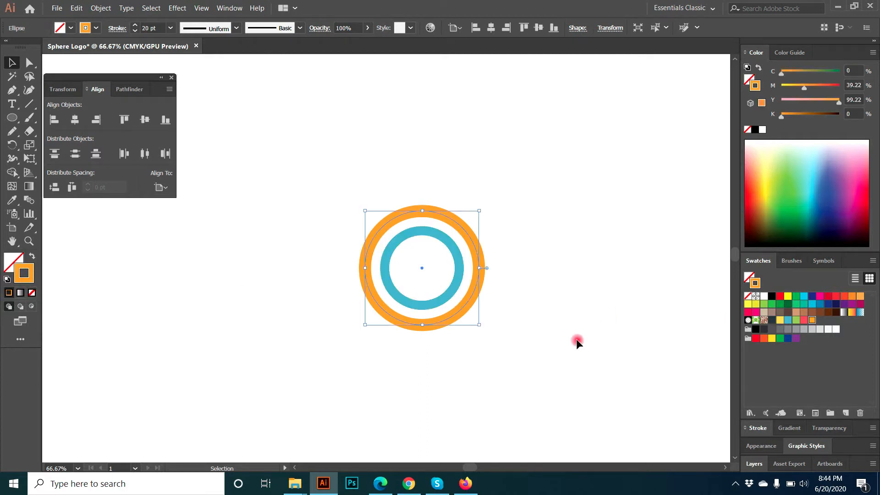
left_click(797, 320)
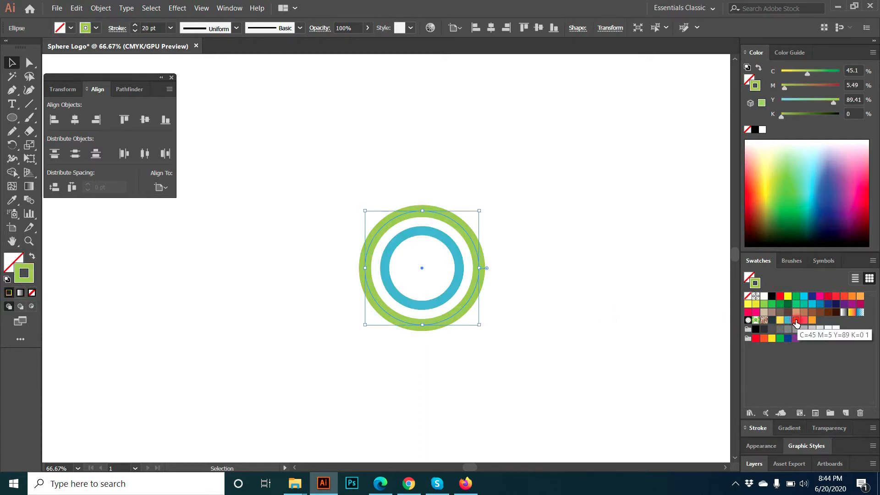
left_click(626, 339)
Expand the strokes of both concentric rings into filled shapes.
key("ctrl+minus")
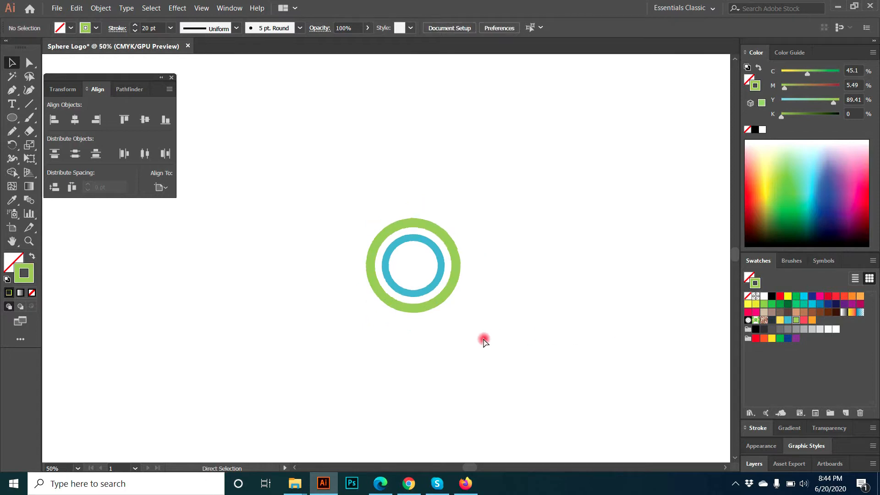
left_click_drag(338, 223, 339, 222)
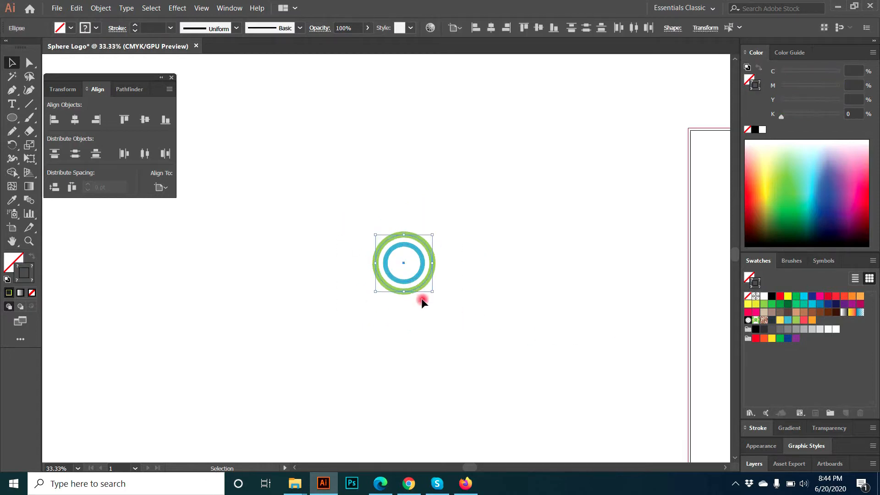
left_click(100, 8)
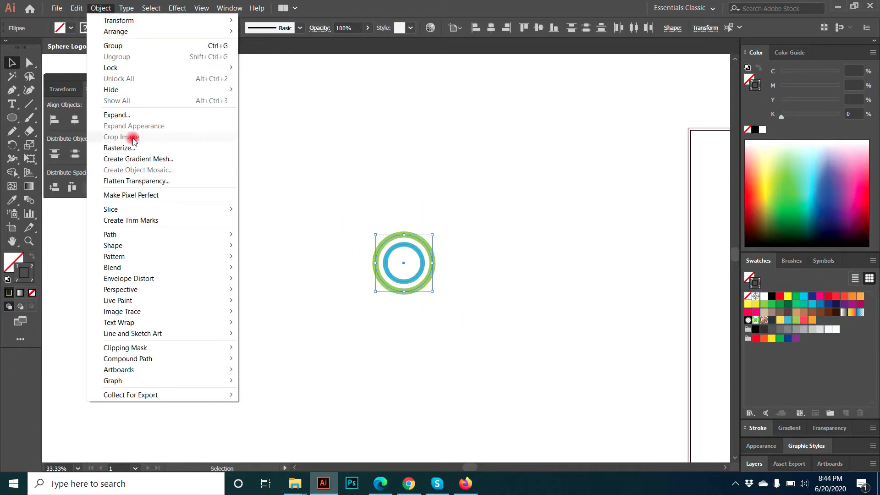
left_click(130, 113)
left_click(417, 307)
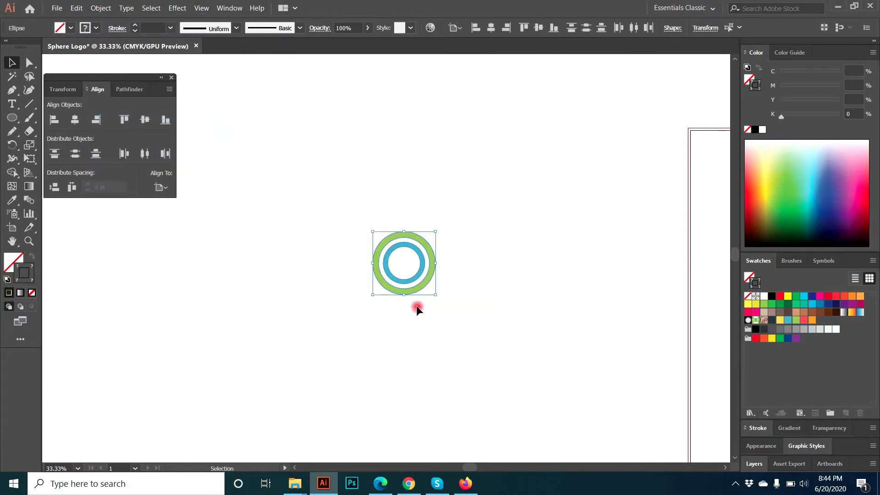
Shrink the double ring to under half its size and duplicate it at even spacing into a horizontal row of 14.
left_click_drag(433, 293, 303, 222)
key("ctrl+d")
key("ctrl+d")
key("ctrl+d")
key("ctrl+d")
key("ctrl+d")
key("ctrl+d")
key("ctrl+d")
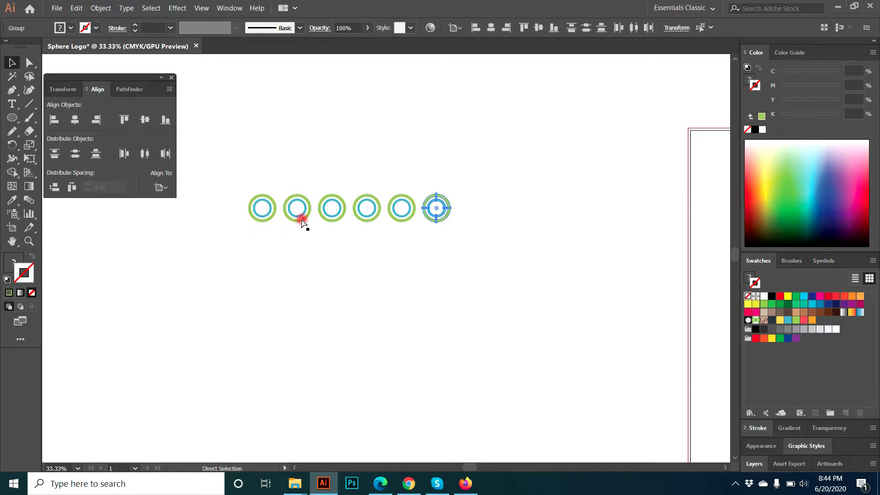
key("ctrl+d")
key("ctrl+d")
key("ctrl+d")
key("ctrl+d")
key("ctrl+d")
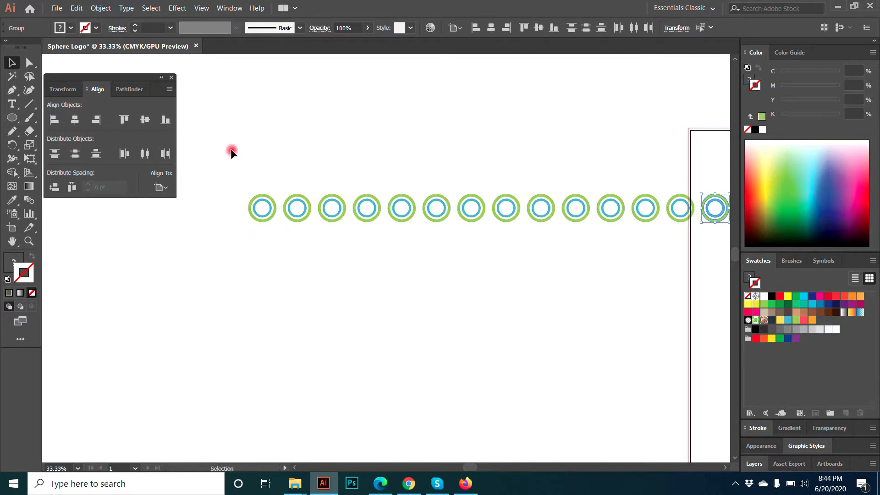
Duplicate the whole row of double rings downward at even spacing to build a grid of 13 rows.
left_click_drag(231, 150, 721, 263)
left_click_drag(704, 215, 515, 289)
key("ctrl+d")
key("ctrl+d")
key("ctrl+d")
key("ctrl+d")
key("ctrl+d")
scroll(578, 315, "down", 3)
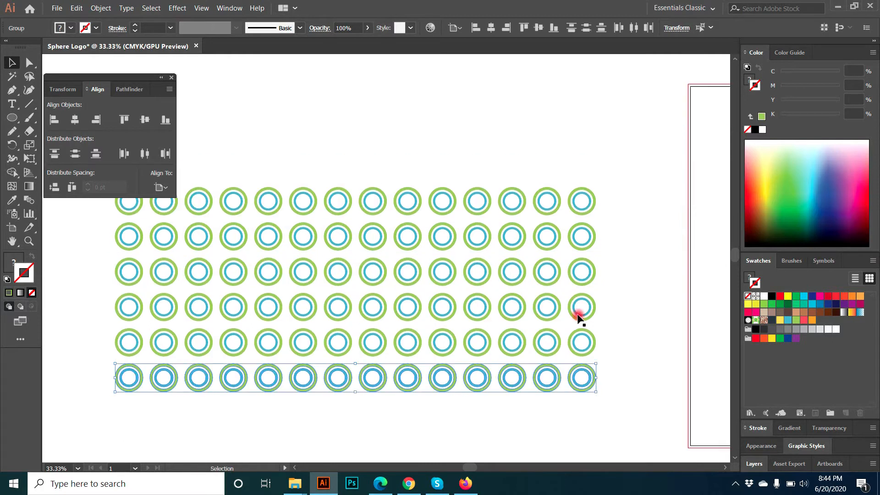
scroll(577, 315, "down", 2)
key("ctrl+d")
key("ctrl+d")
key("ctrl+d")
key("ctrl+d")
key("ctrl+minus")
key("ctrl+minus")
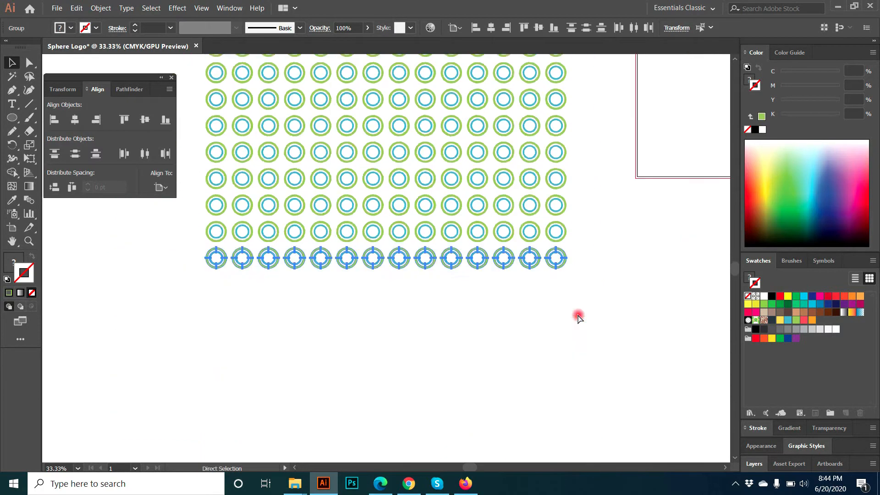
key("ctrl+d")
key("ctrl+d")
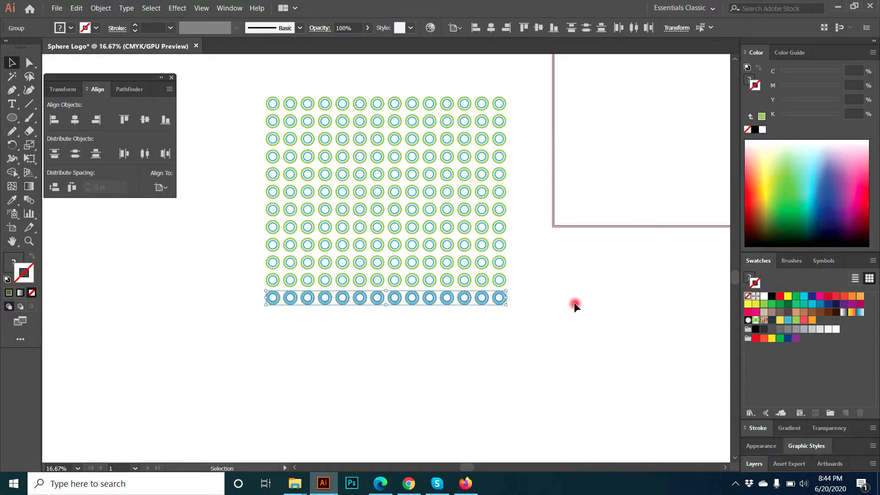
Select all the blue inner rings with the Magic Wand and recolour their fill with the yellow swatch.
left_click(573, 302)
scroll(564, 357, "up", 2)
scroll(550, 412, "left", 2)
key("ctrl+a")
key("ctrl+shift+a")
key("y")
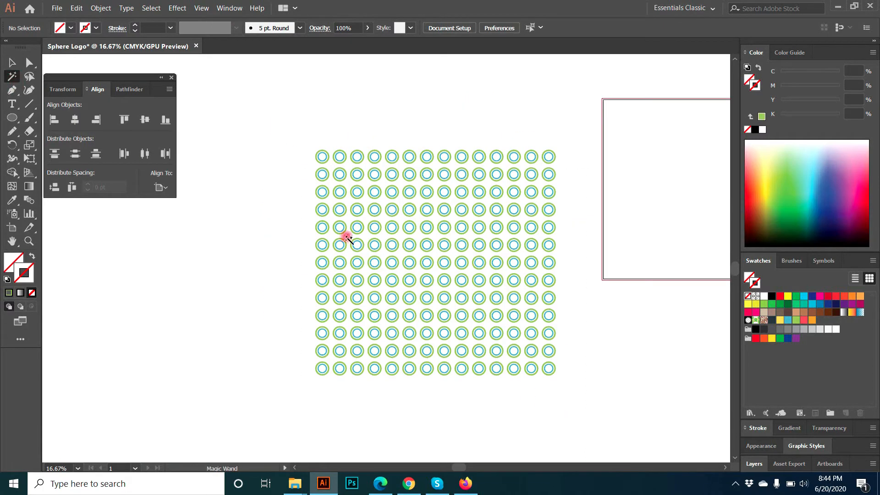
left_click(375, 210)
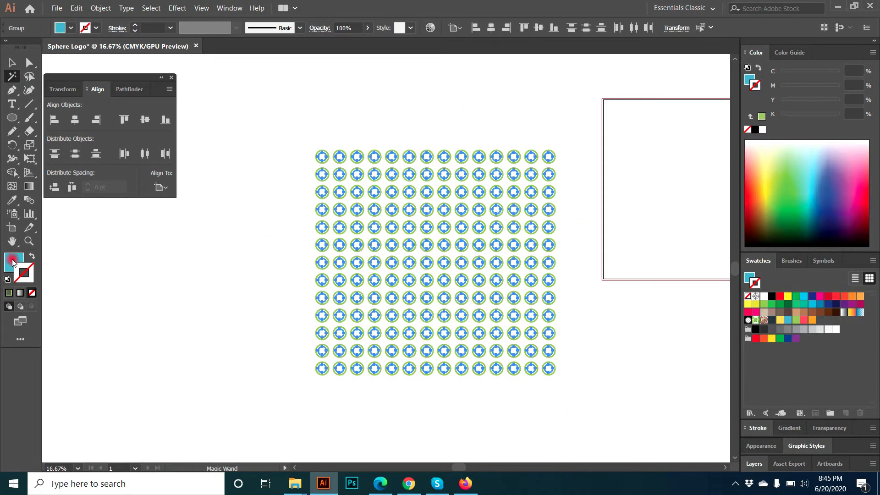
left_click(13, 262)
left_click(780, 321)
left_click(604, 371)
key("v")
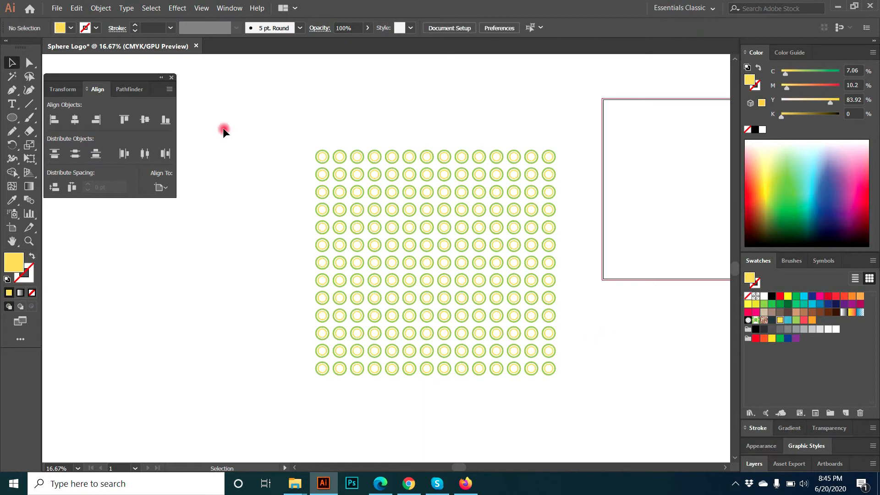
Scale down the ring grid, save it as a symbol named Sphere Logo, and delete the original artwork from the canvas.
left_click_drag(263, 113, 405, 279)
left_click(822, 261)
left_click_drag(375, 204, 788, 339)
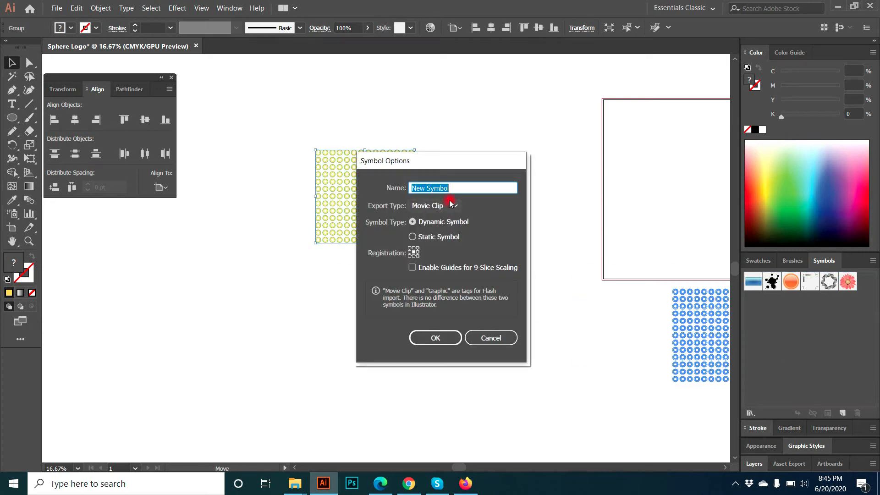
type("Sphere Logo")
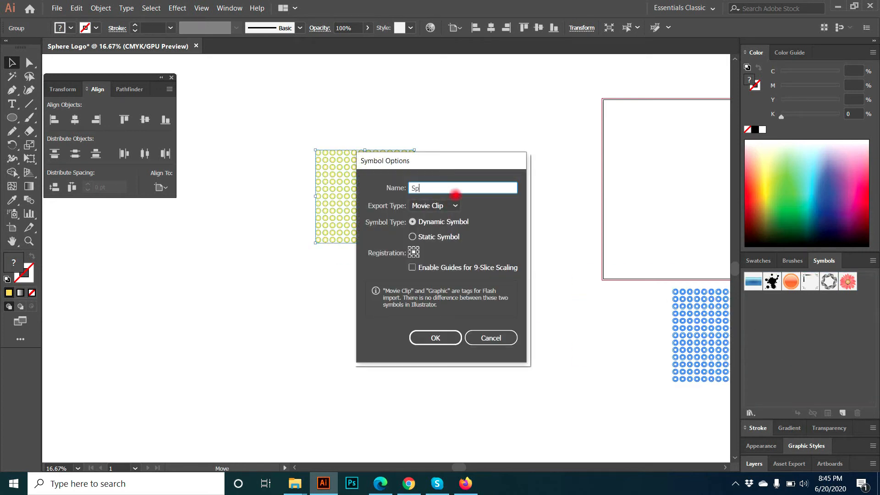
left_click(435, 338)
left_click_drag(376, 201, 233, 223)
key("Delete")
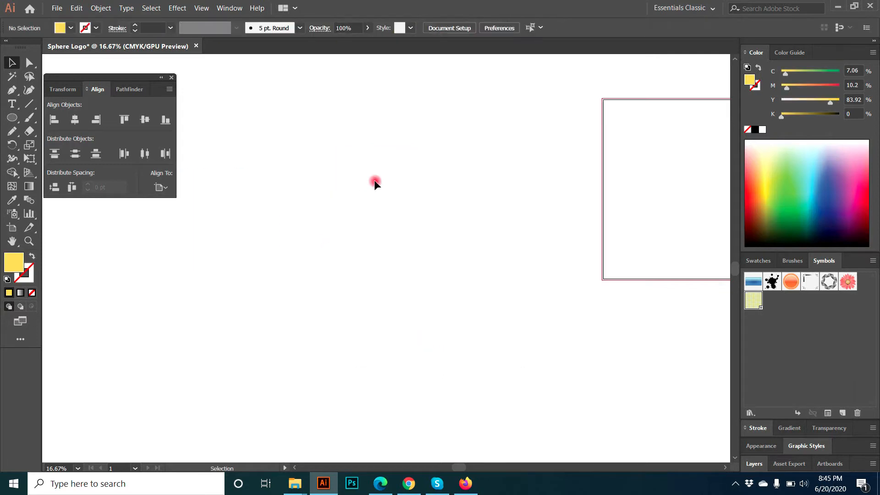
Draw a yellow circle about 379 pt in diameter and cut it to a closed right half by deleting its left anchor and joining the ends.
mouse_move(252, 211)
left_mouse_down()
mouse_move(342, 322)
mouse_move(363, 322)
left_mouse_up()
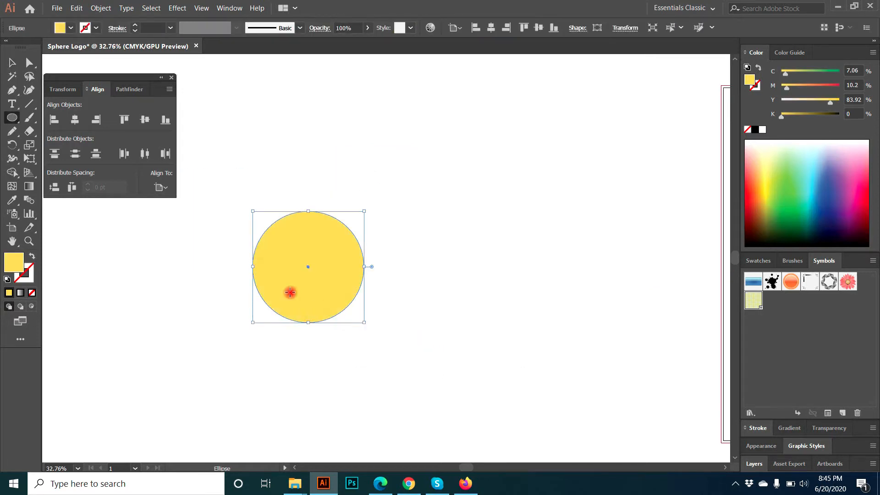
key("a")
left_click_drag(230, 247, 256, 281)
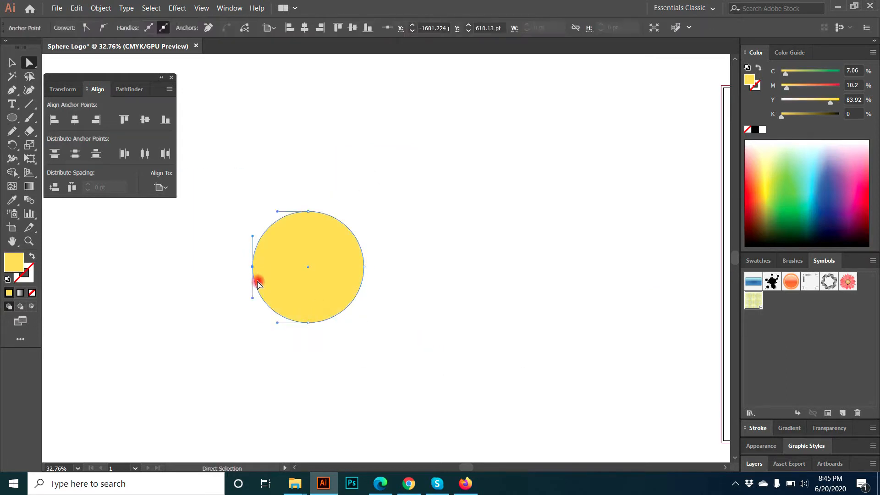
key("Delete")
right_click(308, 271)
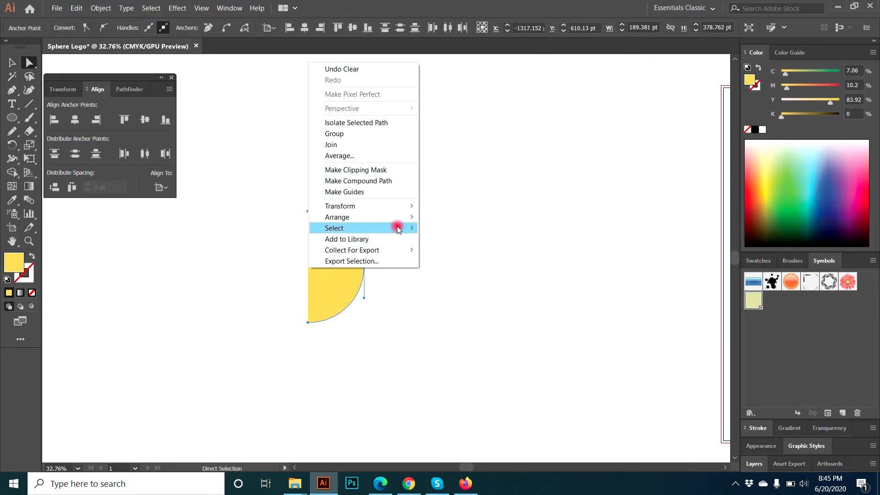
left_click(366, 145)
key("v")
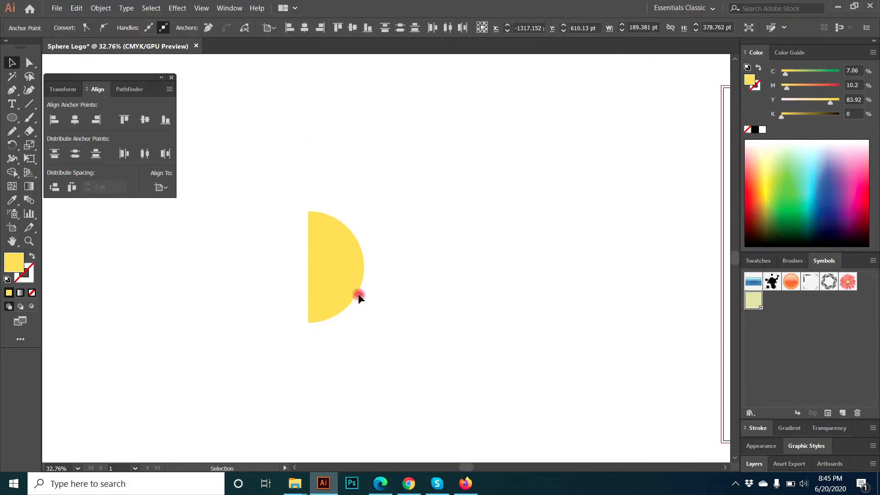
Shift the yellow half circle slightly down and left, and start a 360° 3D Revolve effect on it from its left edge.
left_click_drag(340, 279, 290, 323)
left_click(178, 9)
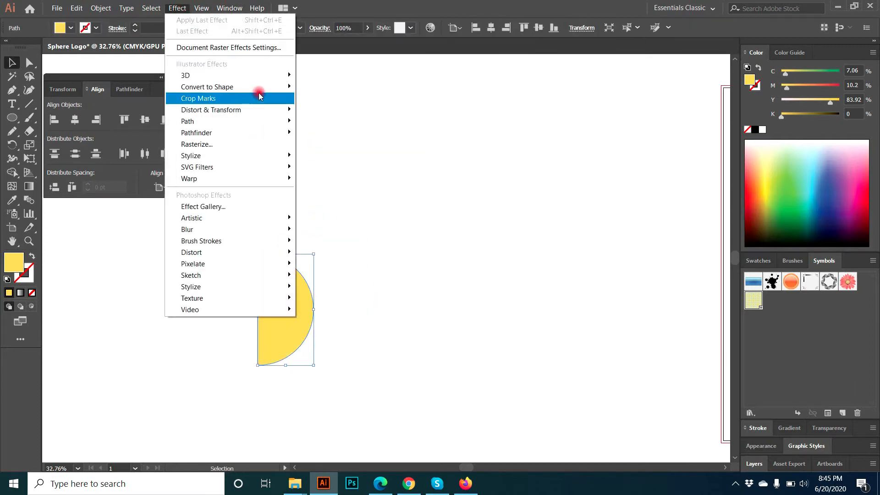
mouse_move(287, 75)
left_click(328, 87)
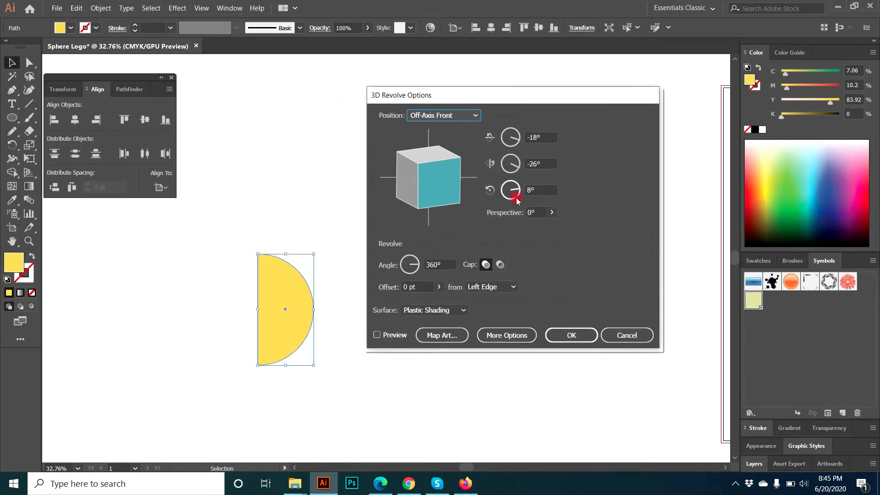
left_click(511, 335)
left_click(509, 465)
Map the Sphere Logo symbol onto the revolved surface with invisible geometry and the preview enabled.
left_click(442, 335)
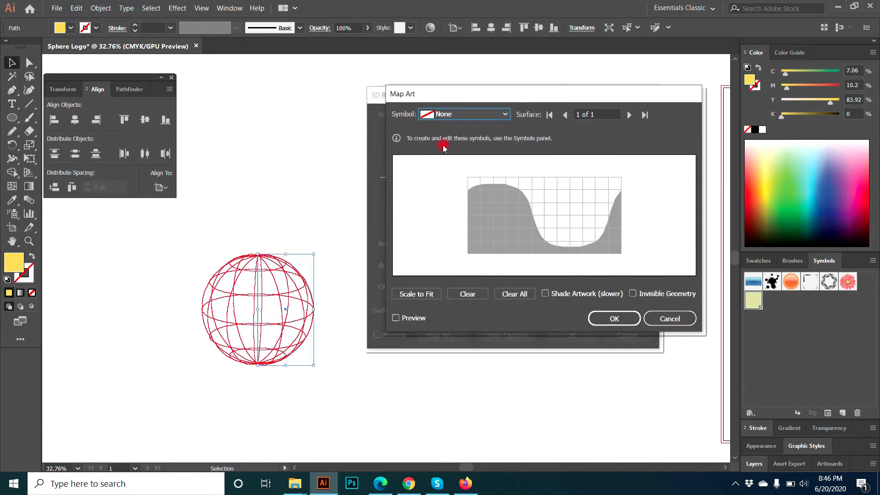
left_click(446, 115)
left_click(456, 218)
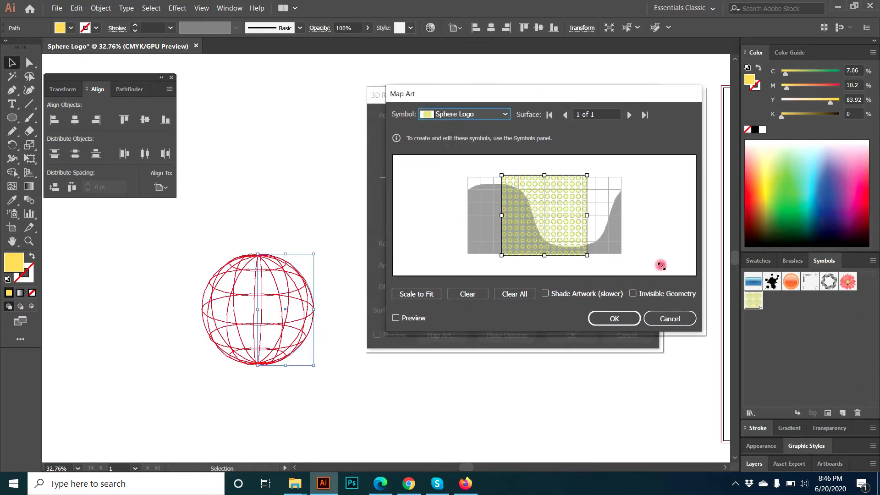
left_click(633, 295)
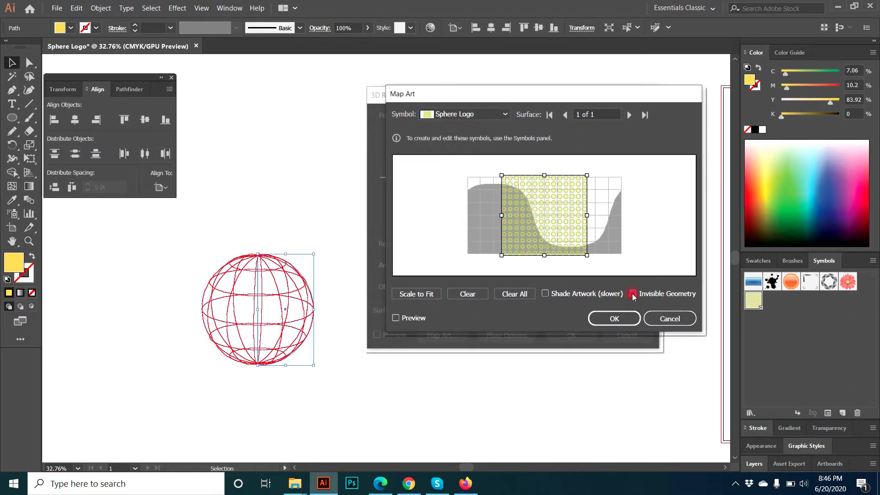
left_click(396, 317)
Rotate the mapped symbol about 45° over the right part of the surface and apply the revolve with rotations -7°, -25° and 4°.
left_click_drag(553, 227, 599, 228)
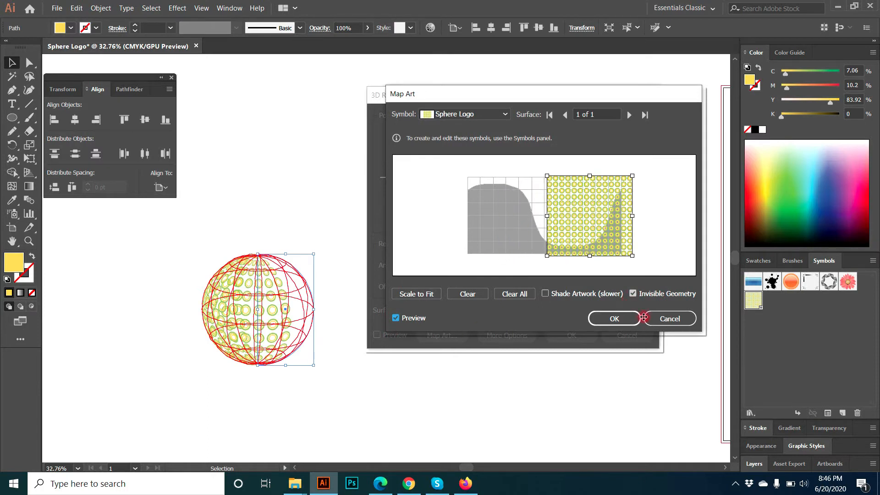
left_click_drag(635, 261, 606, 275)
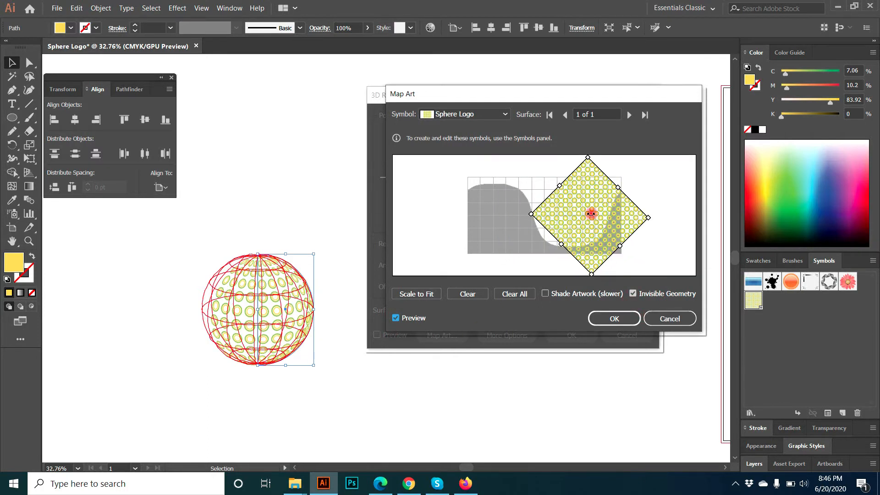
left_click_drag(588, 212, 625, 217)
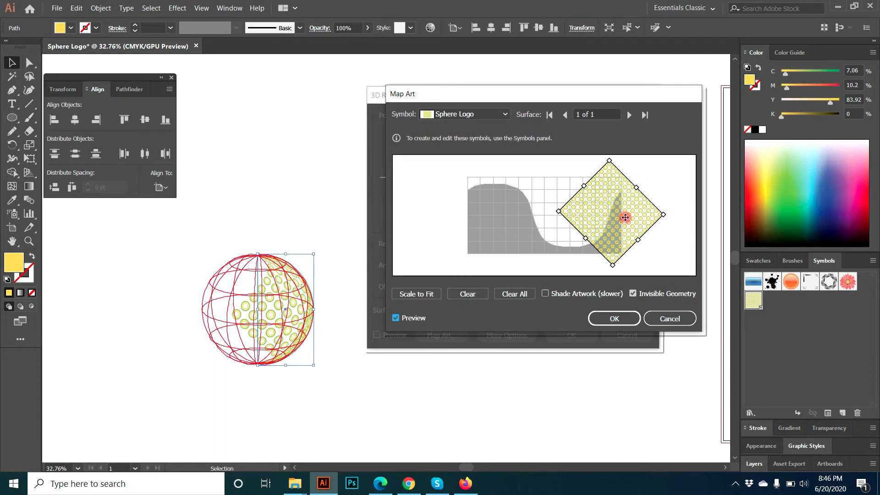
left_click(614, 319)
left_click_drag(418, 190, 434, 183)
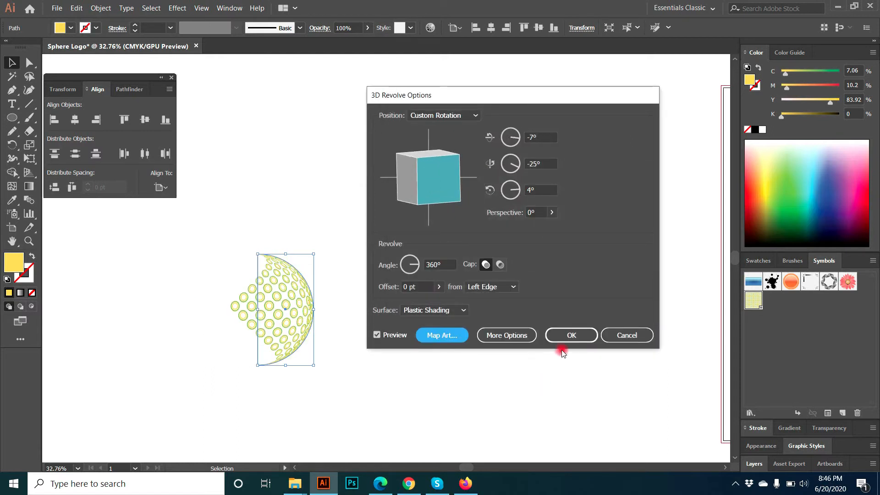
left_click(564, 335)
Expand the appearance of the revolved sphere and ungroup the result.
scroll(510, 338, "left", 3)
scroll(510, 338, "down", 2)
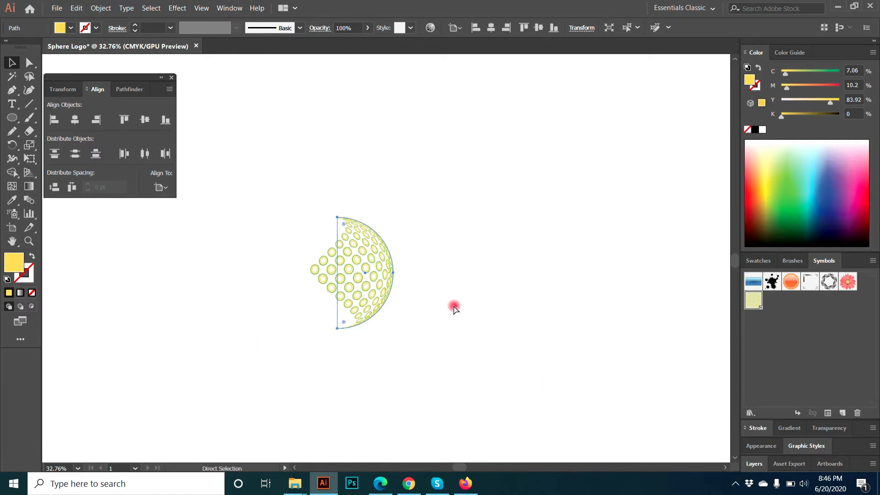
key("ctrl+plus")
key("ctrl+plus")
left_click(100, 8)
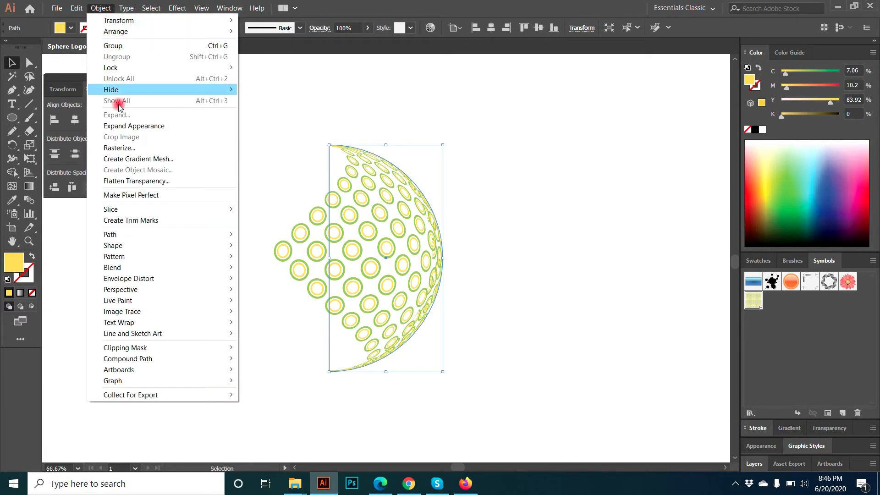
left_click(154, 125)
right_click(275, 172)
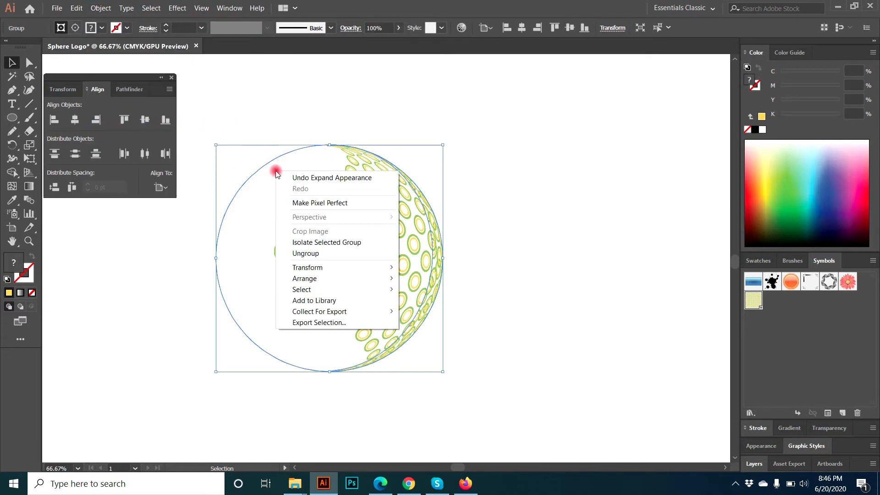
left_click(305, 252)
left_click(559, 196)
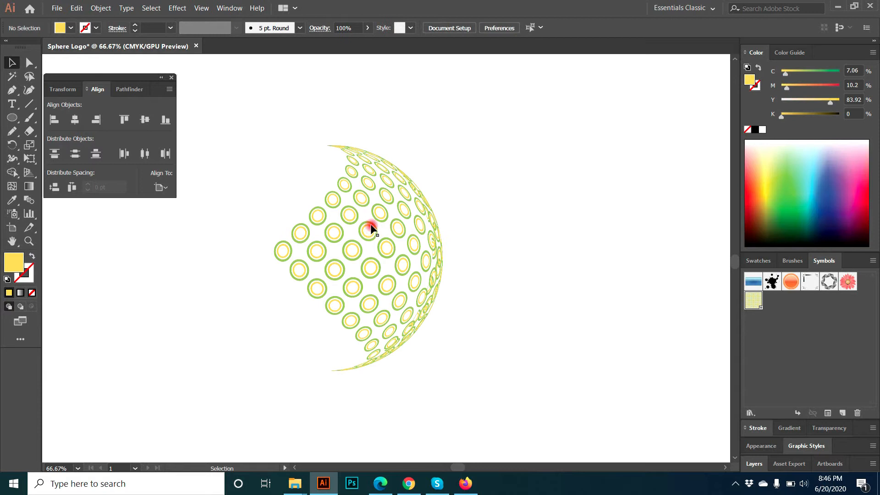
Separate the ring pattern's clip group from the leftover crescent of rings, delete the crescent, and move the clip group back.
left_click(371, 227)
right_click(371, 225)
left_click(493, 307)
left_click(309, 147)
left_click_drag(370, 188, 620, 184)
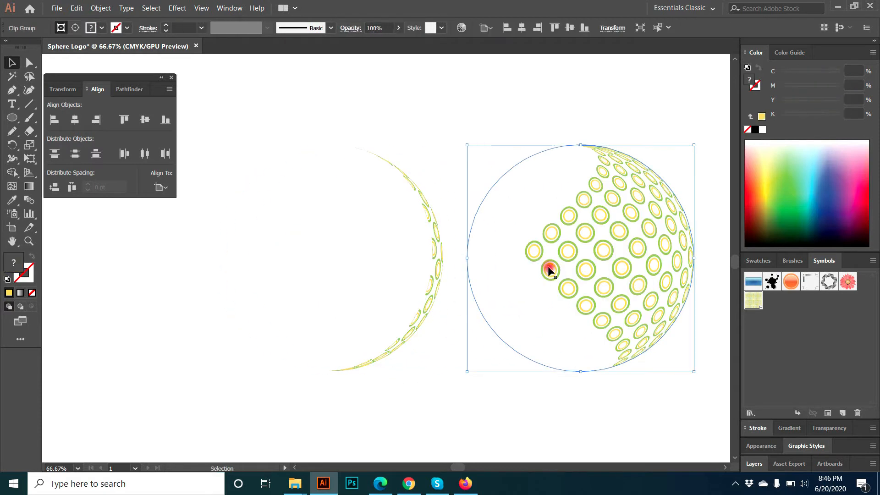
left_click(428, 310)
key("Delete")
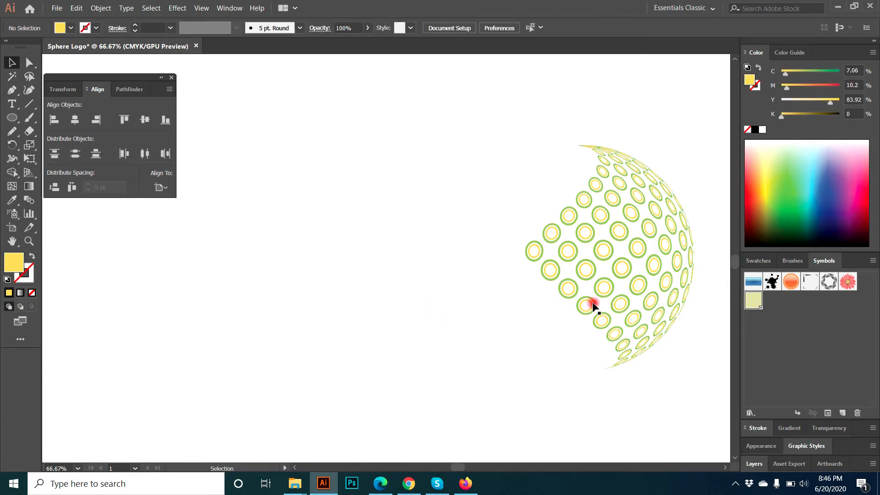
left_click_drag(593, 303, 367, 300)
Release the clipping mask of the ring pattern and delete the empty circle path around it.
right_click(271, 194)
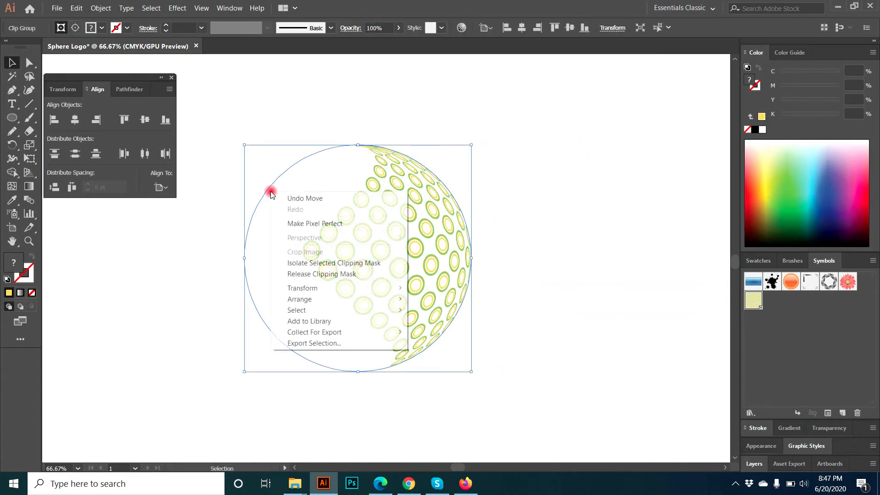
left_click(316, 273)
left_click(615, 261)
left_click_drag(268, 173, 286, 197)
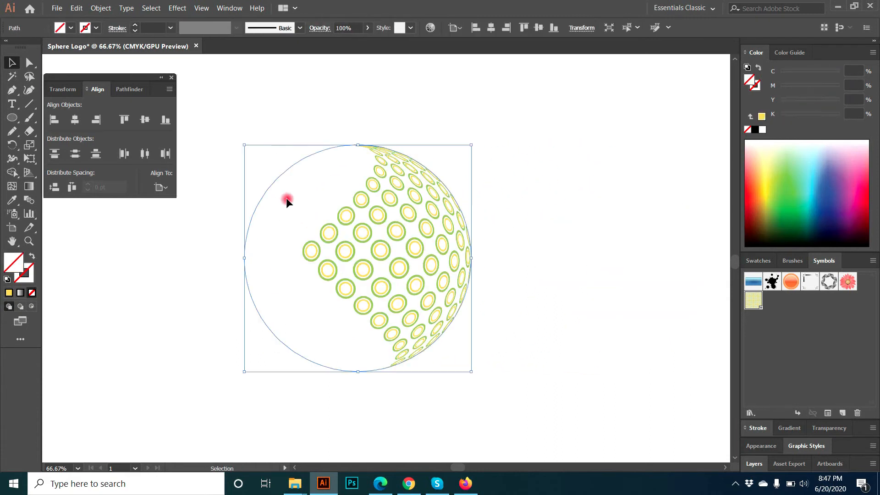
key("Delete")
Place a copy of the ring sphere beside the original and remove that copy again.
key("ctrl+minus")
left_click_drag(373, 244, 523, 245)
left_click_drag(475, 339, 365, 355)
left_click(354, 377)
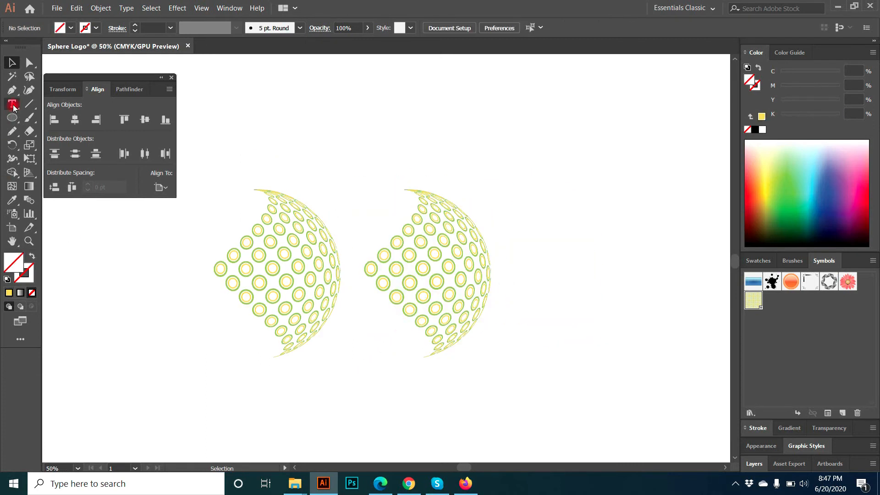
key("y")
key("v")
left_click_drag(501, 399, 440, 185)
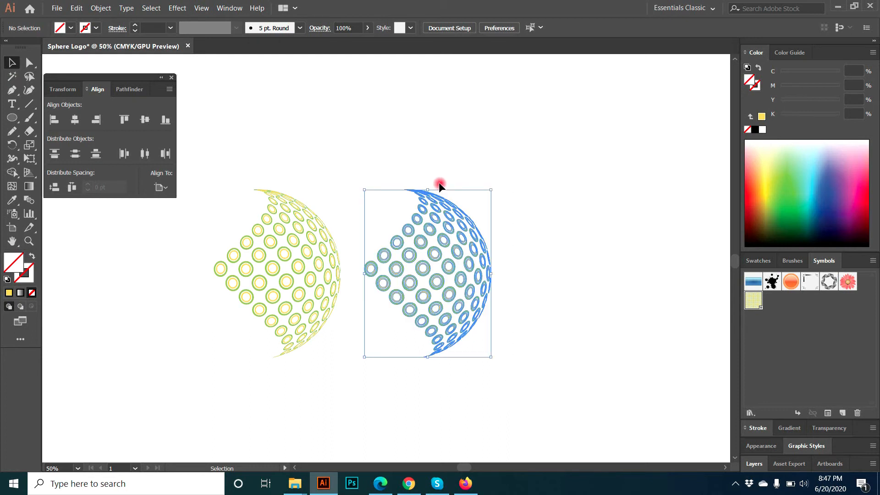
key("Delete")
Move the ring sphere slightly up and left, and draw a dark slate rectangle over it as a background.
key("ctrl+minus")
key("ctrl+minus")
key("ctrl+minus")
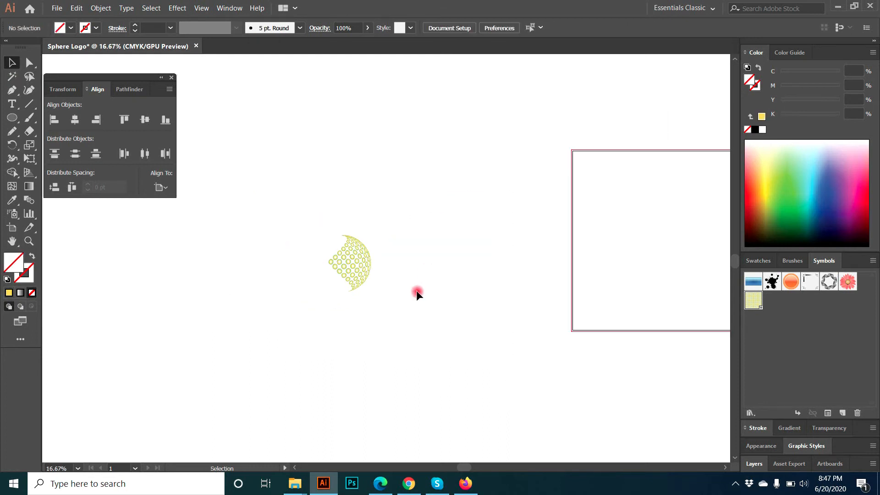
left_click_drag(355, 285, 334, 270)
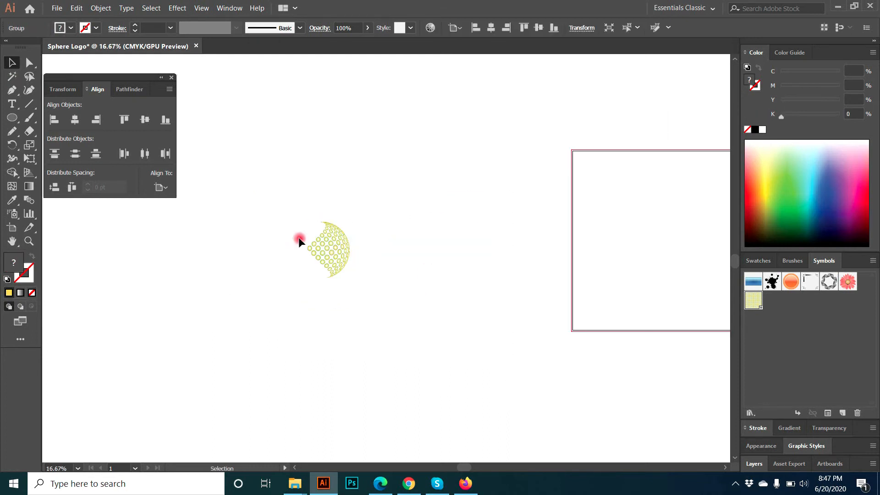
key("m")
left_click_drag(280, 209, 399, 292)
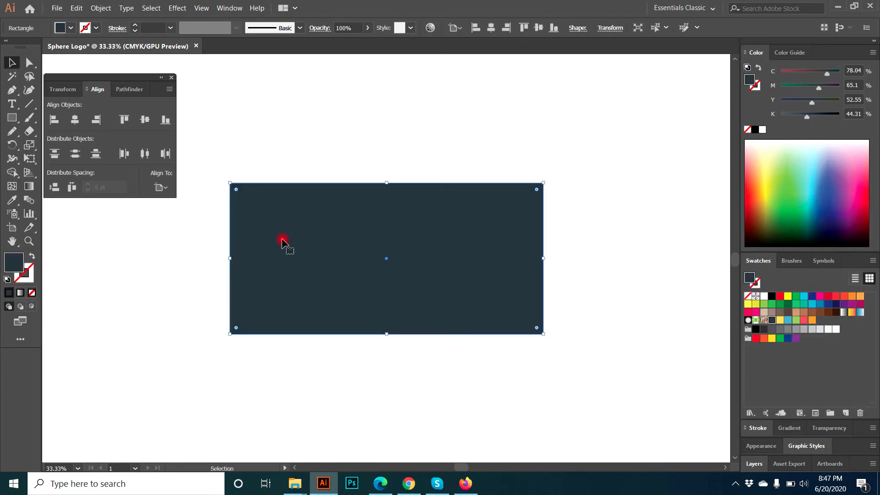
Send the dark slate rectangle behind the ring sphere.
right_click(284, 239)
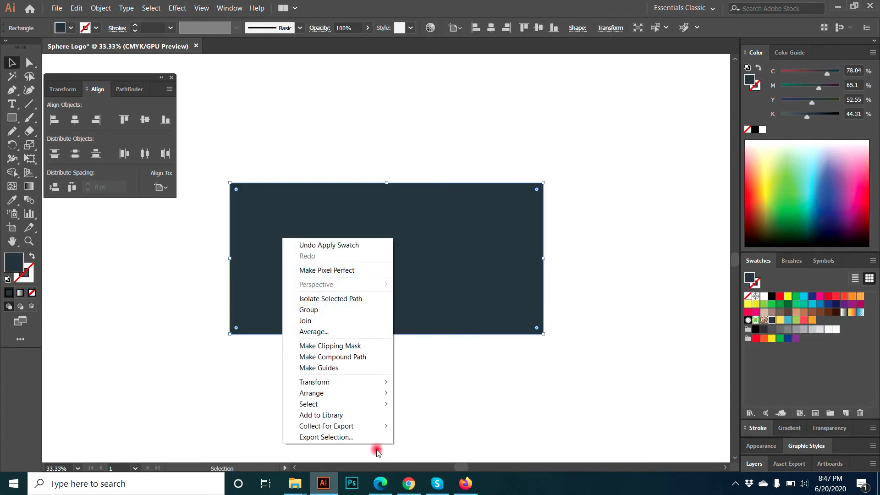
mouse_move(385, 403)
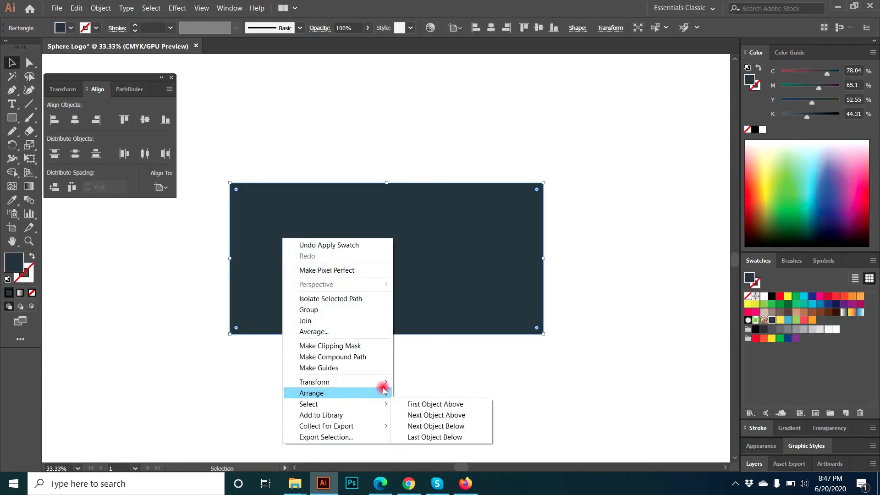
left_click(424, 424)
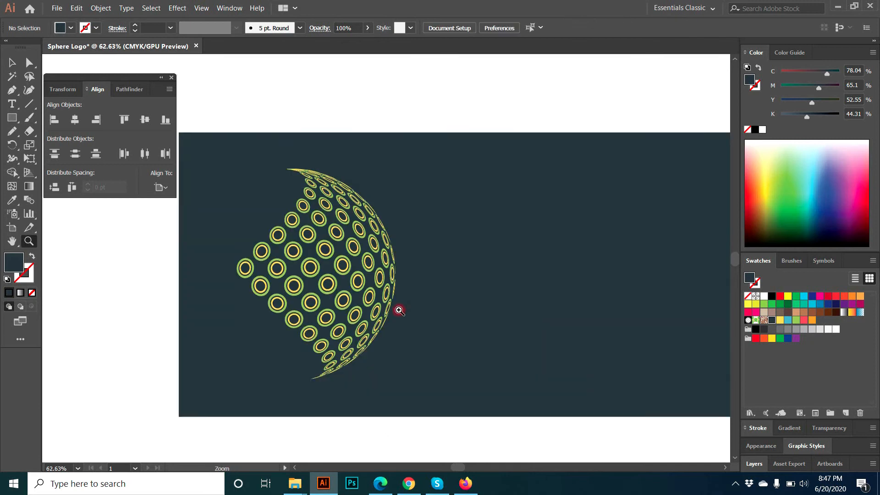
Select all the yellow inner rings with the Magic Wand and recolour their fill with the light blue swatch.
key("v")
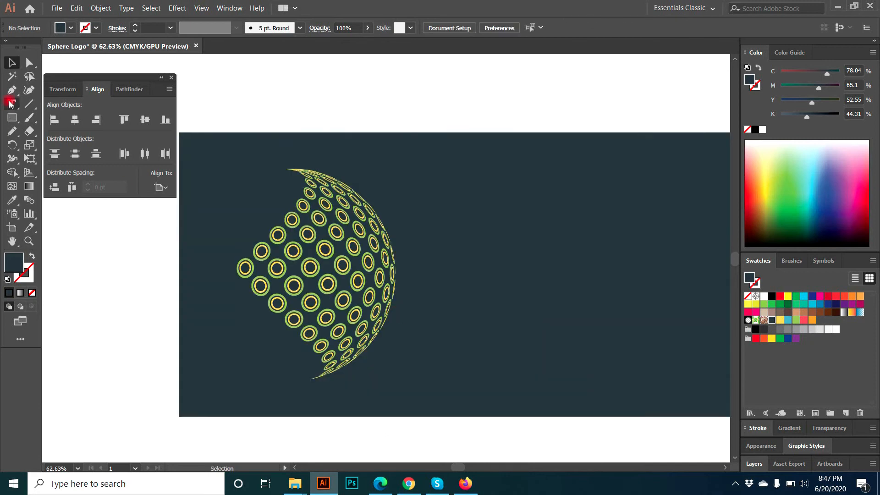
left_click(12, 76)
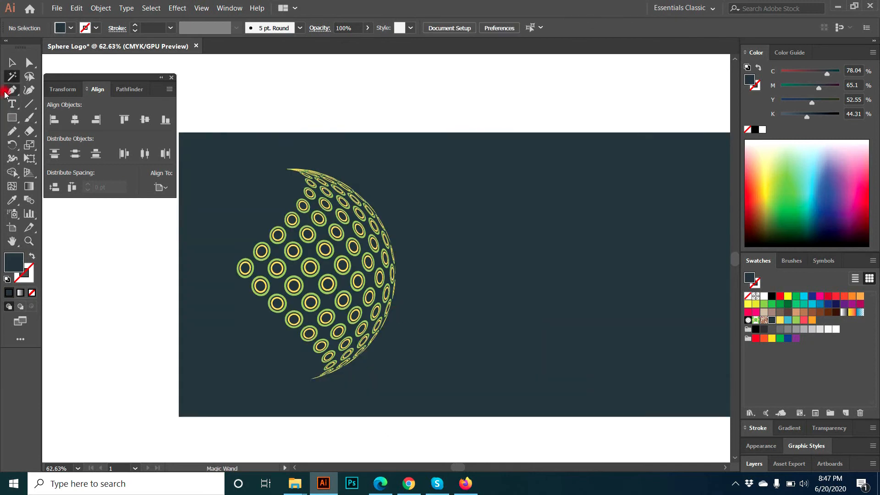
left_click(311, 271)
left_click(312, 266)
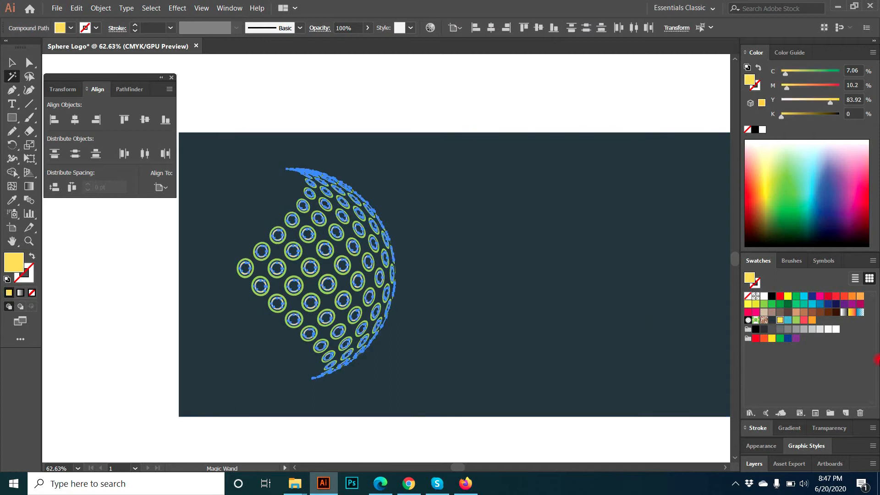
left_click(787, 320)
Select all the green outer rings by colour, apply the light blue swatch, and adjust the fill to C 48 and M 7.
left_click(333, 314)
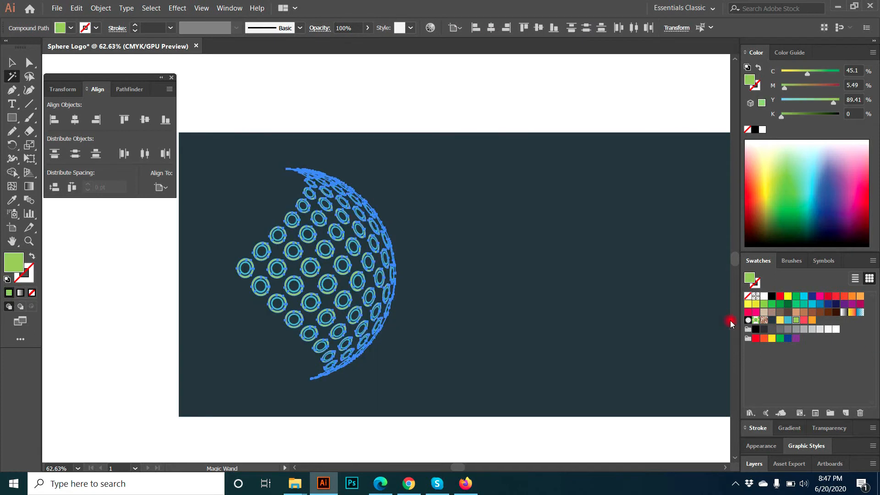
left_click(788, 320)
left_click(787, 86)
left_click(805, 72)
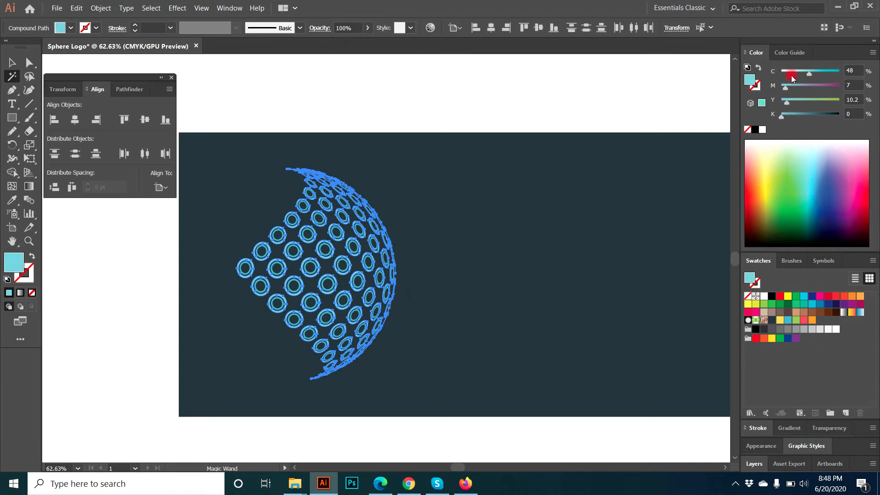
Select the outer rings and lighten their fill to a pale blue with C 19, M 0 and Y 6.
key("v")
left_click(119, 320)
left_click(310, 302)
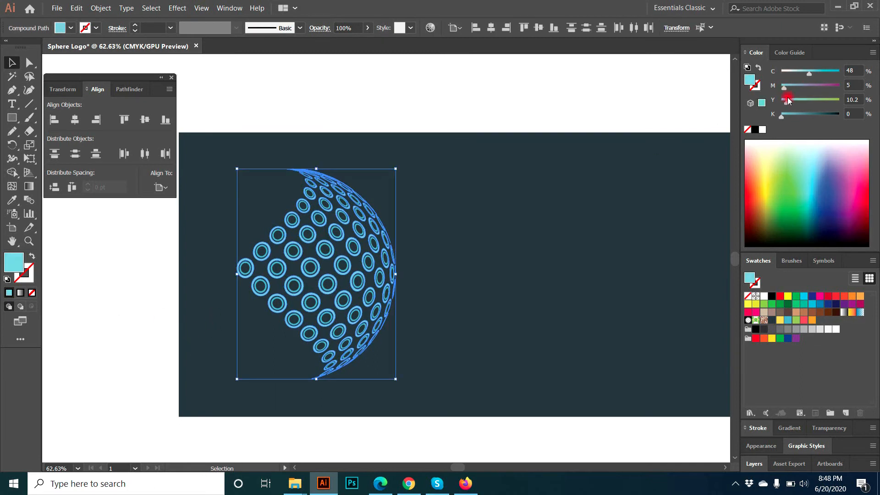
left_click(793, 73)
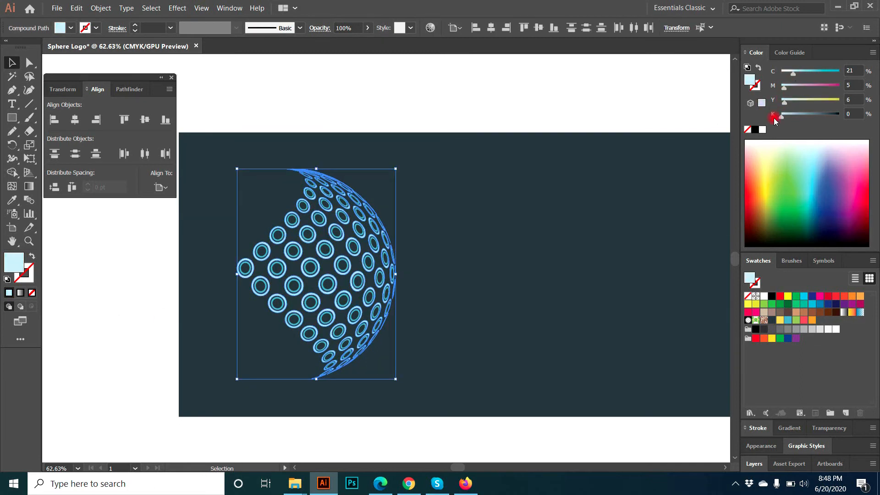
left_click(514, 106)
Try a copy of the ring sphere on the right, rotated about 45° counter-clockwise, and delete that copy.
left_click_drag(348, 309, 560, 309)
left_click_drag(591, 401, 579, 295)
left_click(648, 330)
key("ctrl+minus")
key("ctrl+minus")
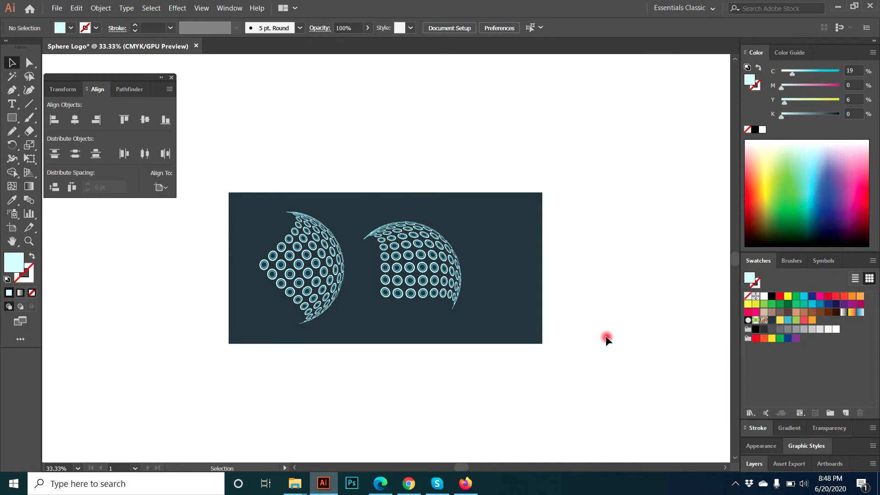
left_click(414, 268)
key("Delete")
Widen the dark slate background rectangle by extending its right edge.
left_click(504, 273)
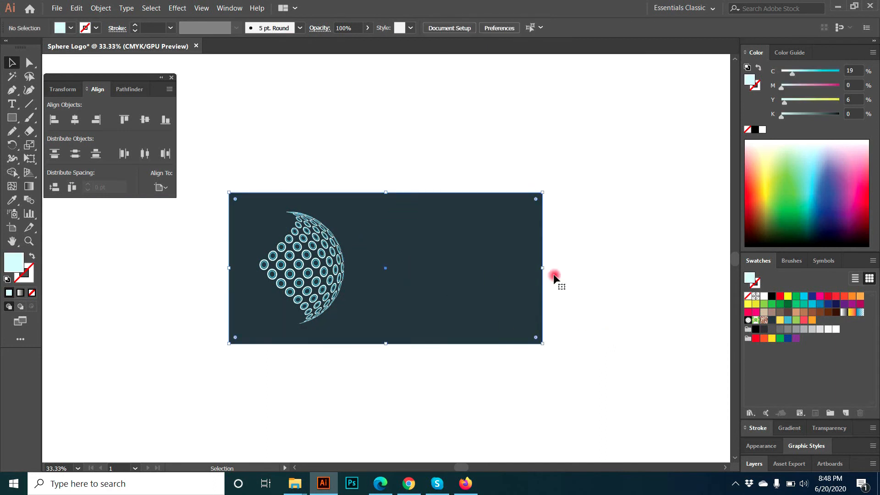
left_click_drag(554, 275, 614, 273)
Add the text "SPHERE LOGO" at about 119.57 pt and place it beside the ring sphere on the dark background.
key("t")
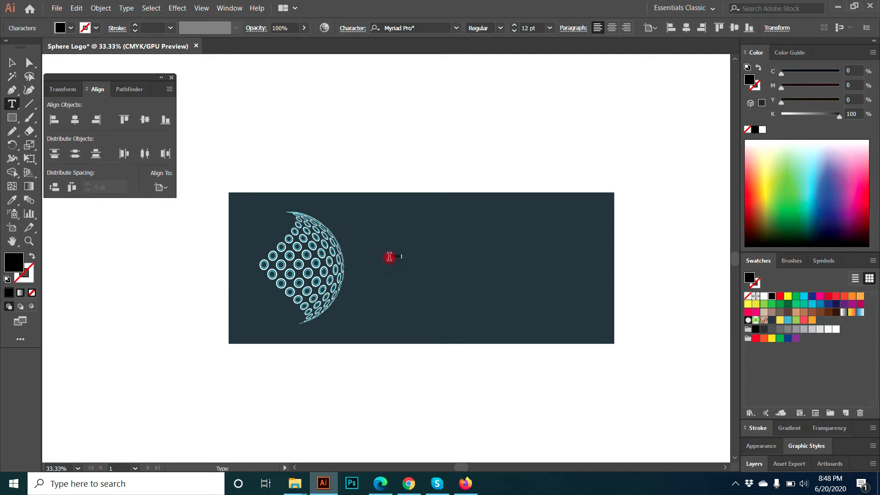
key("Escape")
scroll(380, 262, "up", 1)
left_click_drag(415, 272, 542, 328)
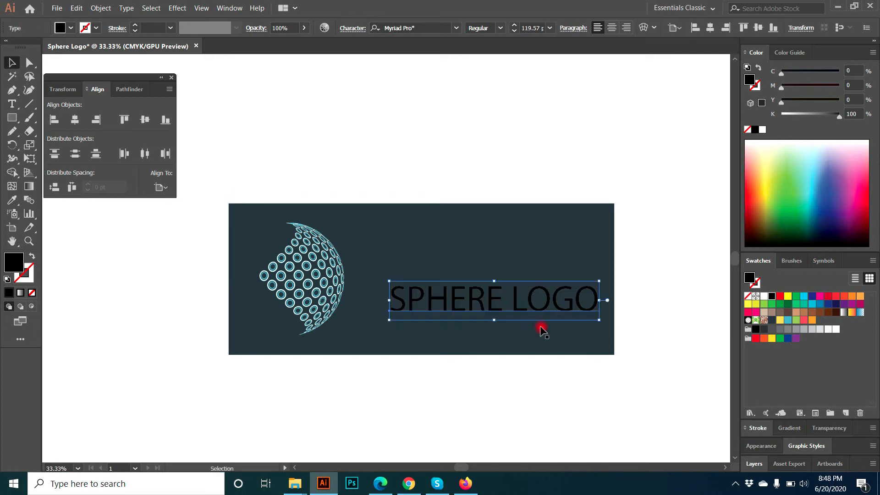
left_click_drag(491, 309, 464, 289)
Set the font of the SPHERE LOGO text to Galano Grotesque Alt Bold.
left_click(417, 27)
type("GALA")
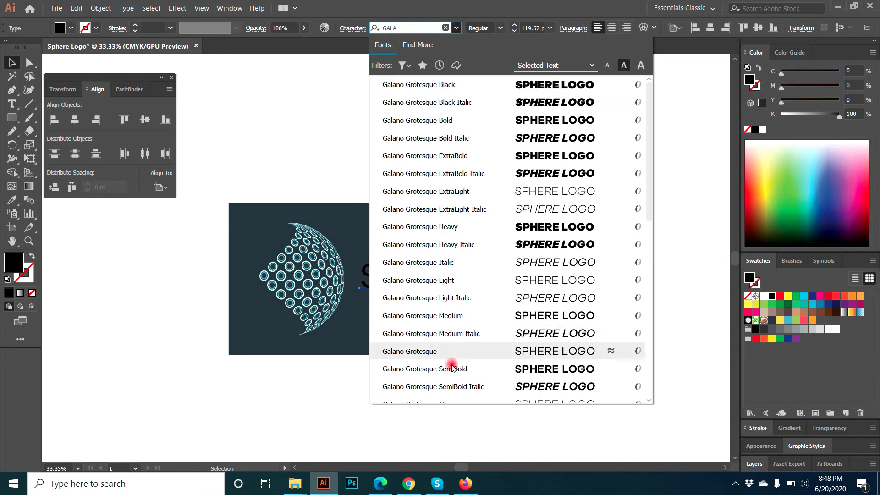
scroll(457, 374, "down", 1)
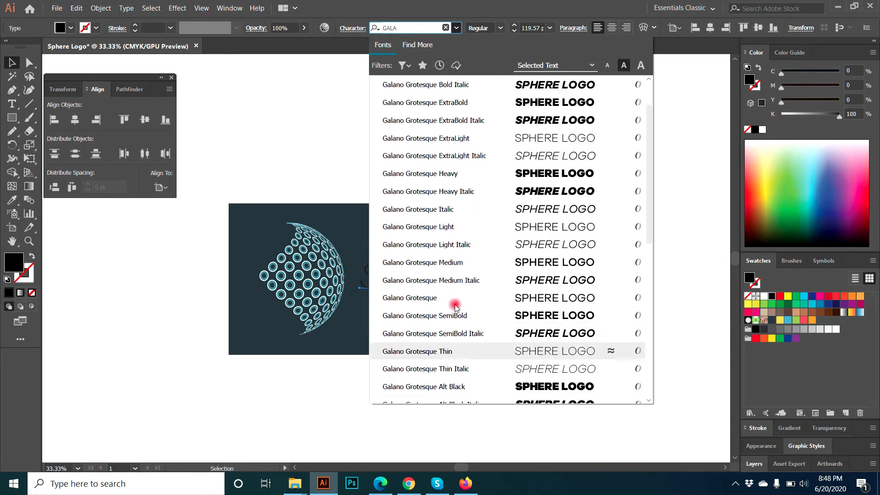
scroll(472, 300, "down", 1)
left_click(466, 367)
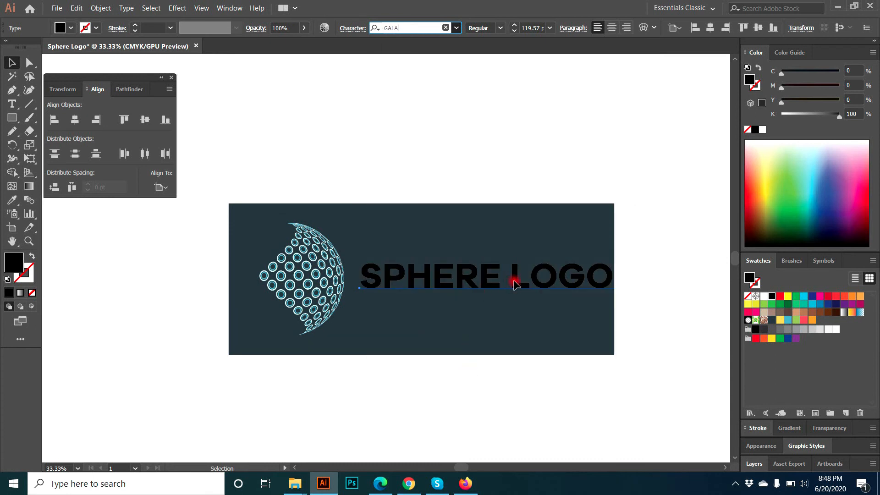
Split the word LOGO out of the text into its own text object and place it beneath SPHERE.
double_click(512, 286)
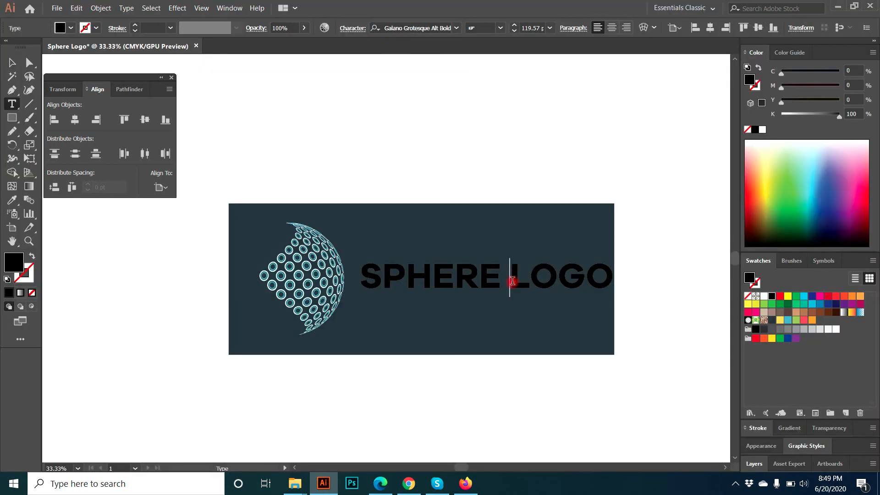
left_click_drag(514, 284, 625, 283)
key("ctrl+c")
key("BackSpace")
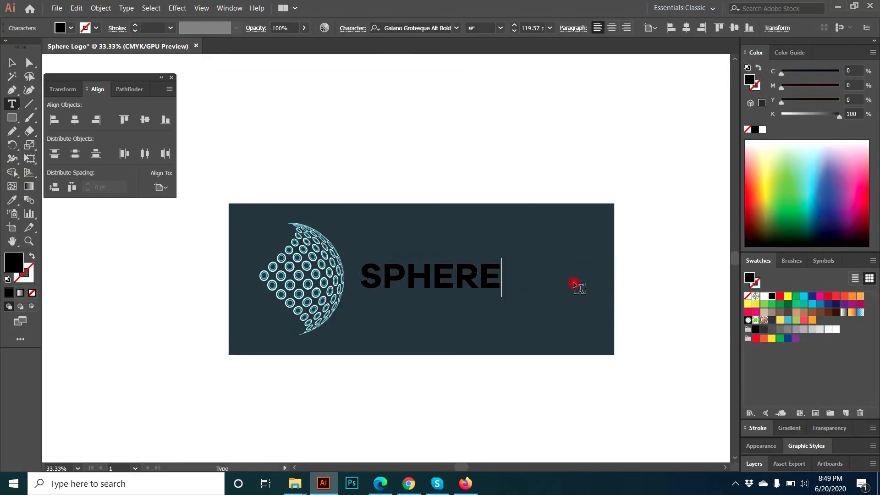
key("Escape")
left_click_drag(485, 275, 485, 261)
key("ctrl+v")
left_click_drag(373, 256, 404, 300)
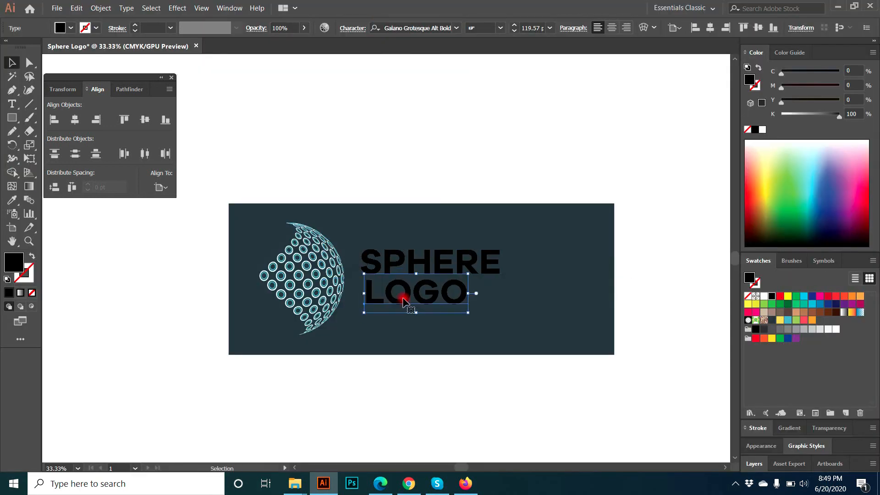
Set the LOGO text to Galano Grotesque and convert both words to outlines.
left_click(422, 28)
type("GAL")
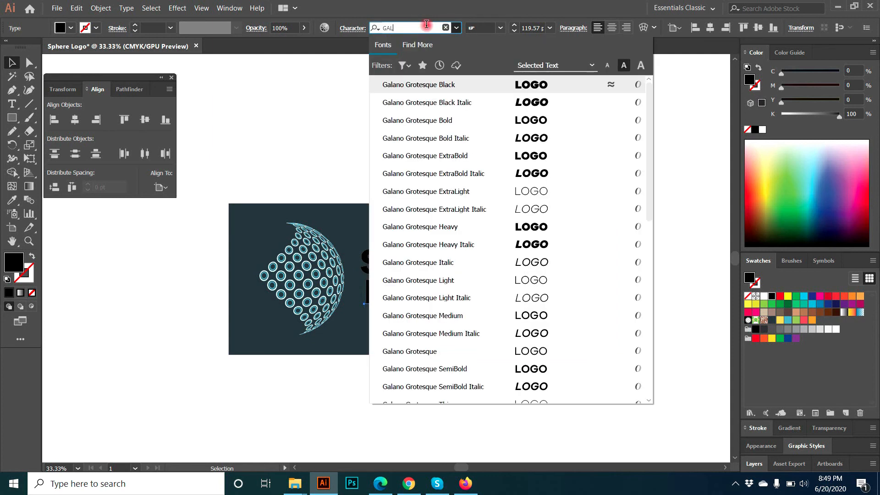
left_click(417, 356)
right_click(411, 266)
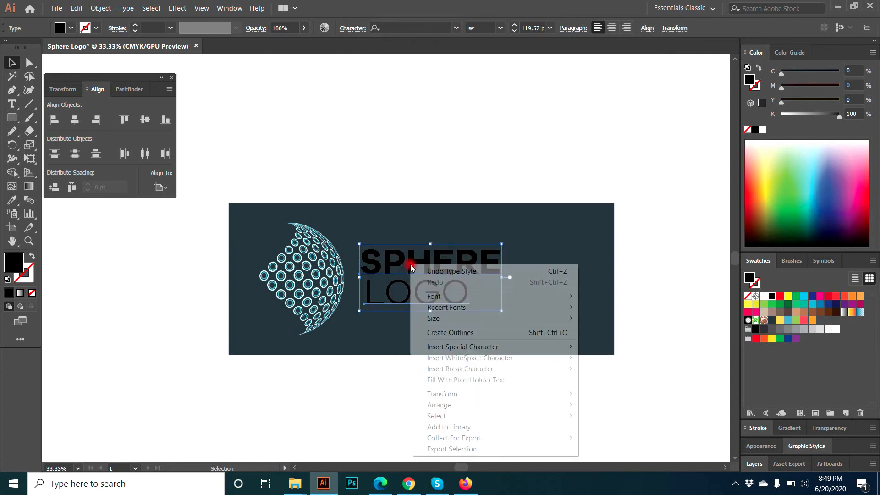
left_click(434, 332)
Align the outlined words SPHERE and LOGO along their left edges and scale them up together proportionally.
left_click(55, 120)
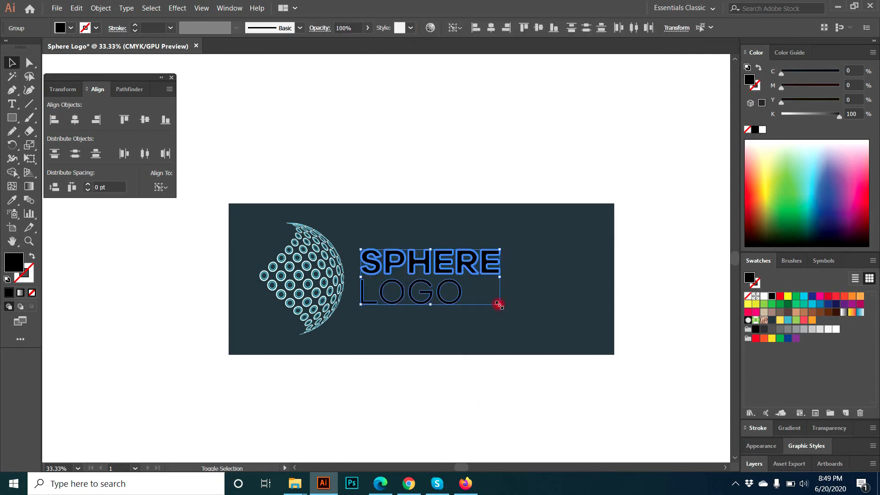
left_click_drag(499, 303, 544, 321)
left_click(460, 329)
Colour the word LOGO with the teal blue sampled from the sphere's inner rings.
left_click(472, 318)
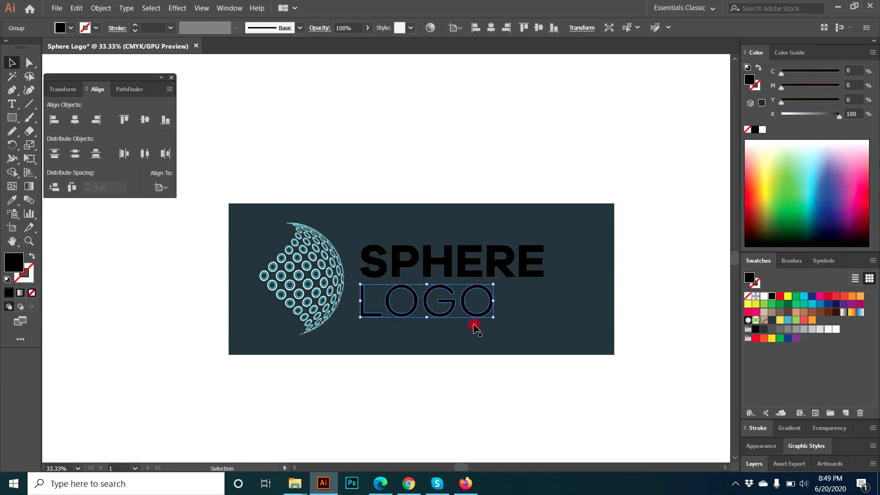
key("i")
left_click(300, 280)
Colour the word SPHERE with the pale blue sampled from one of the sphere's outer rings.
key("v")
left_click(443, 281)
key("i")
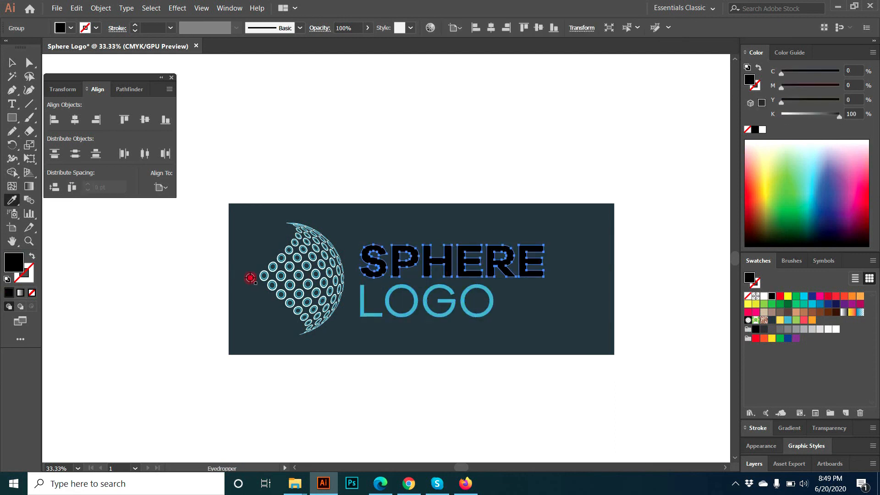
left_click(261, 276)
scroll(276, 269, "up", 5)
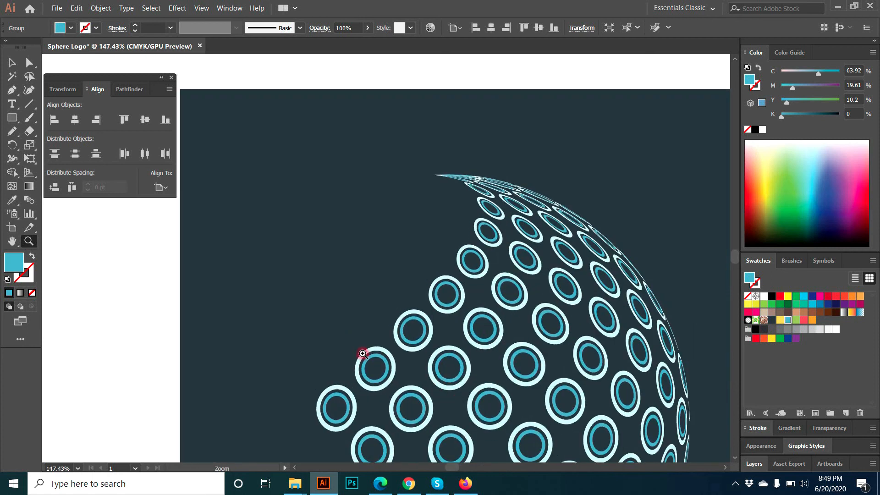
left_click(383, 350)
key("ctrl+minus")
key("ctrl+minus")
key("ctrl+minus")
key("ctrl+minus")
key("v")
left_click(409, 384)
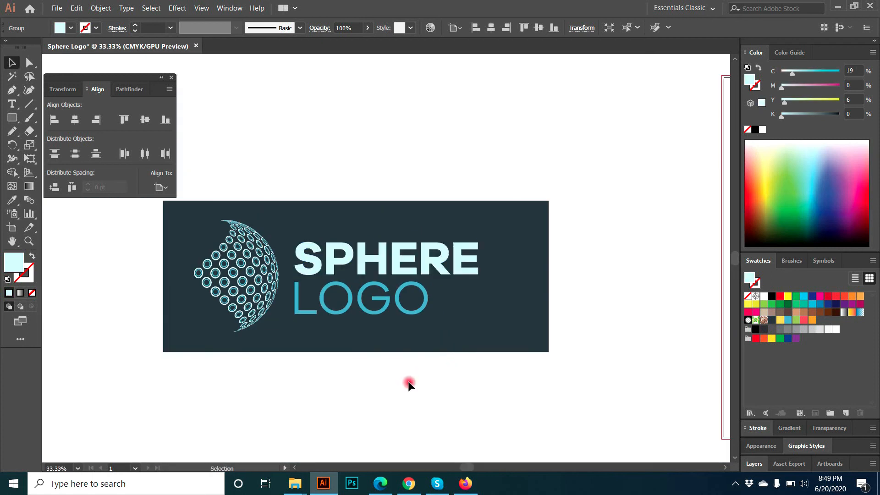
Narrow the dark slate background rectangle from both sides around the sphere and text, with a fine adjustment of its right edge.
left_click(529, 300)
left_click_drag(550, 278, 501, 280)
left_click_drag(164, 277, 172, 285)
left_click(315, 414)
left_click_drag(235, 431, 336, 414)
key("ctrl+minus")
key("ctrl+minus")
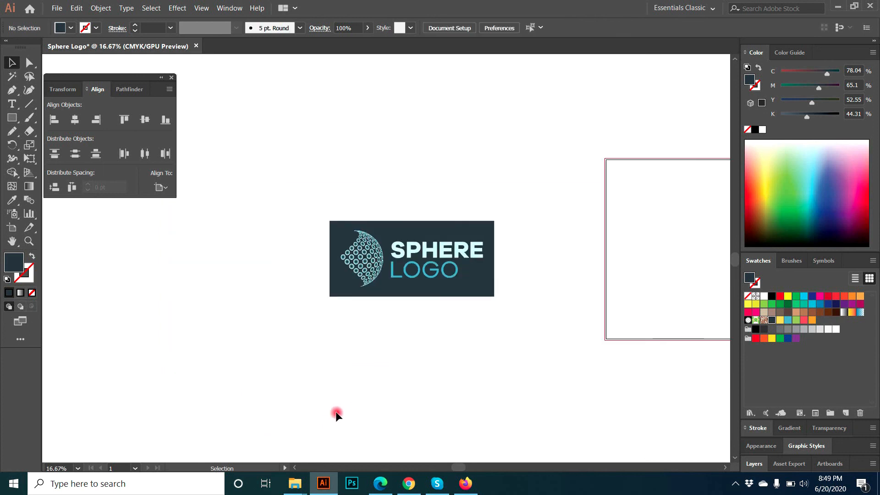
left_click(483, 289)
left_click_drag(495, 256, 497, 256)
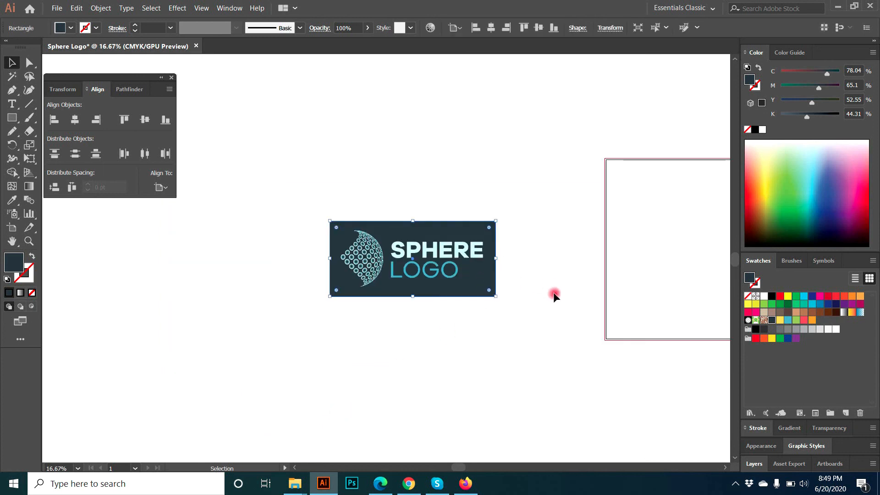
left_click(554, 295)
left_click(735, 485)
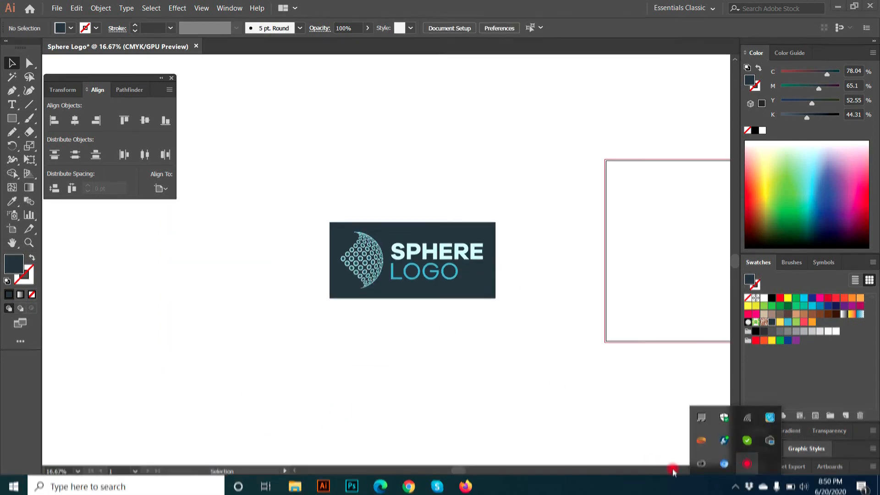